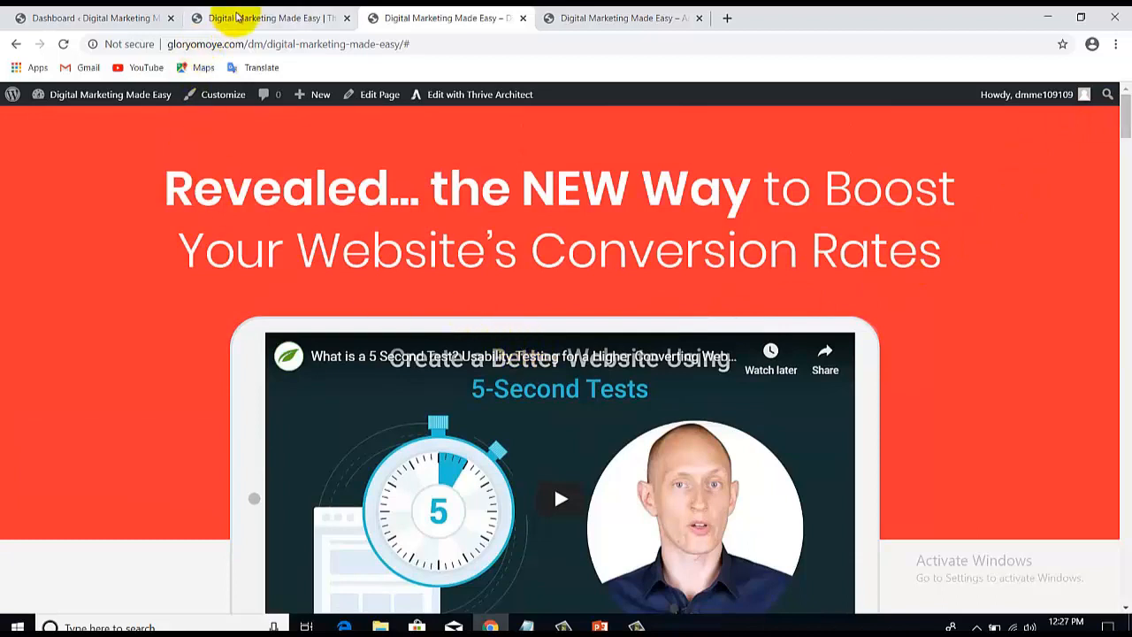
Switch to the page's Thrive Architect editor and view the available elements and the options of the red headline background section
click(240, 15)
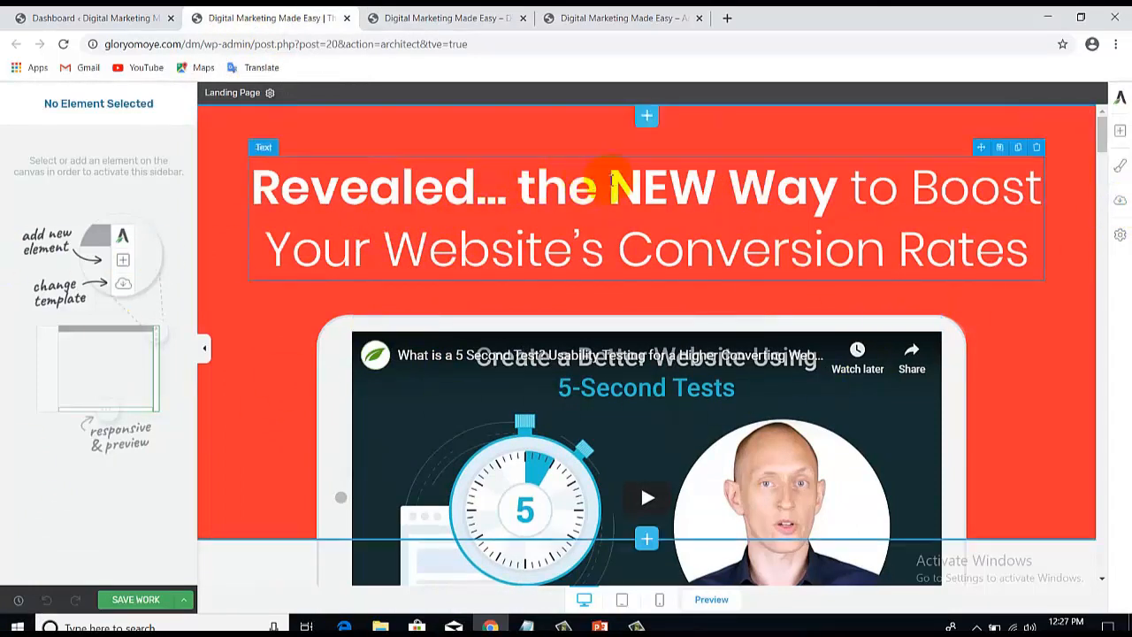
click(1121, 134)
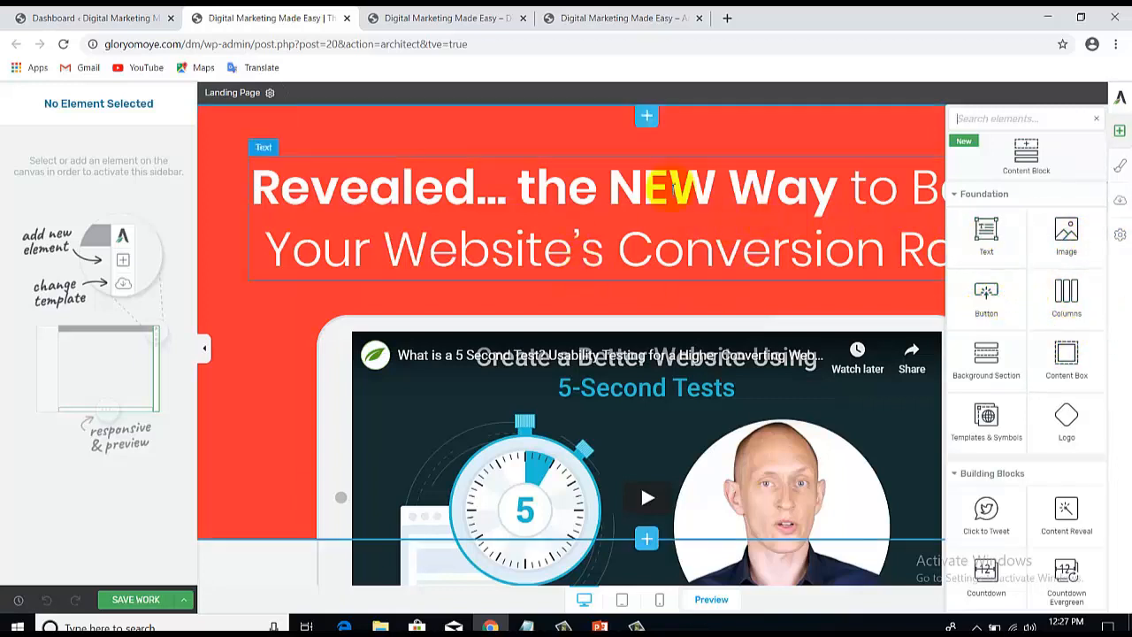
click(284, 294)
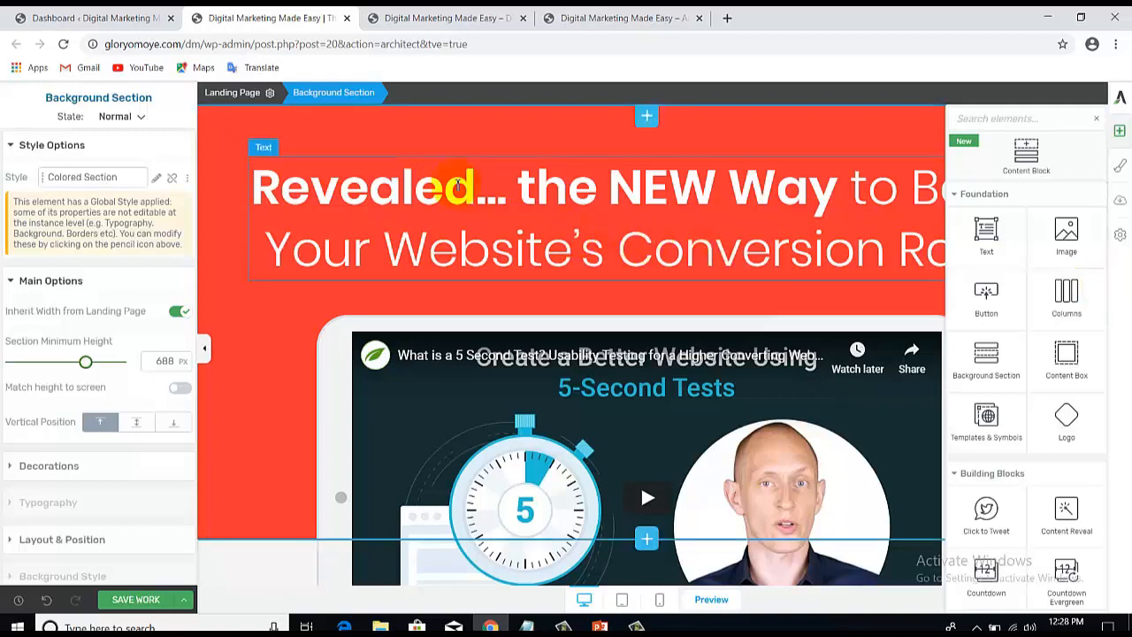
click(1069, 248)
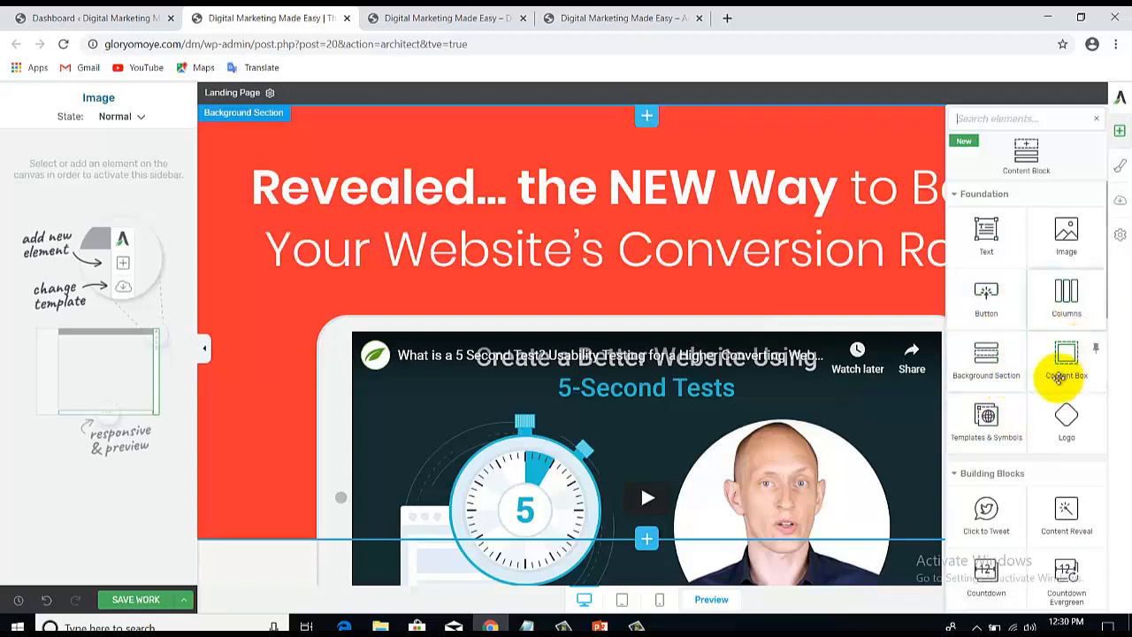
click(1092, 295)
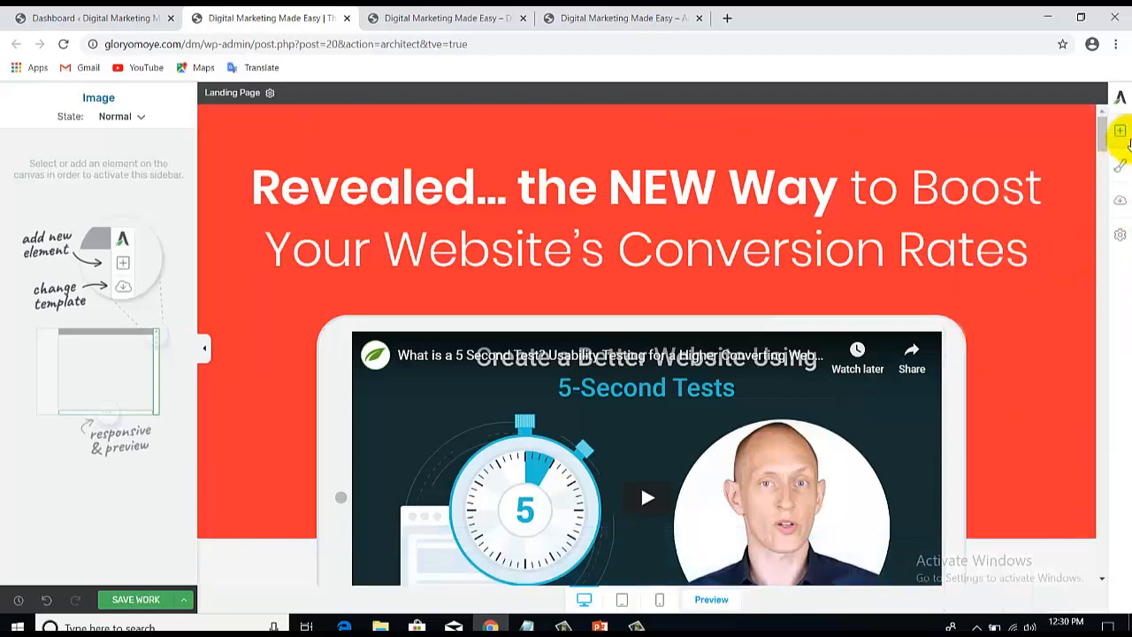
Examine the full list of addable elements, from the foundation elements through all the building blocks, and close the list
click(1121, 130)
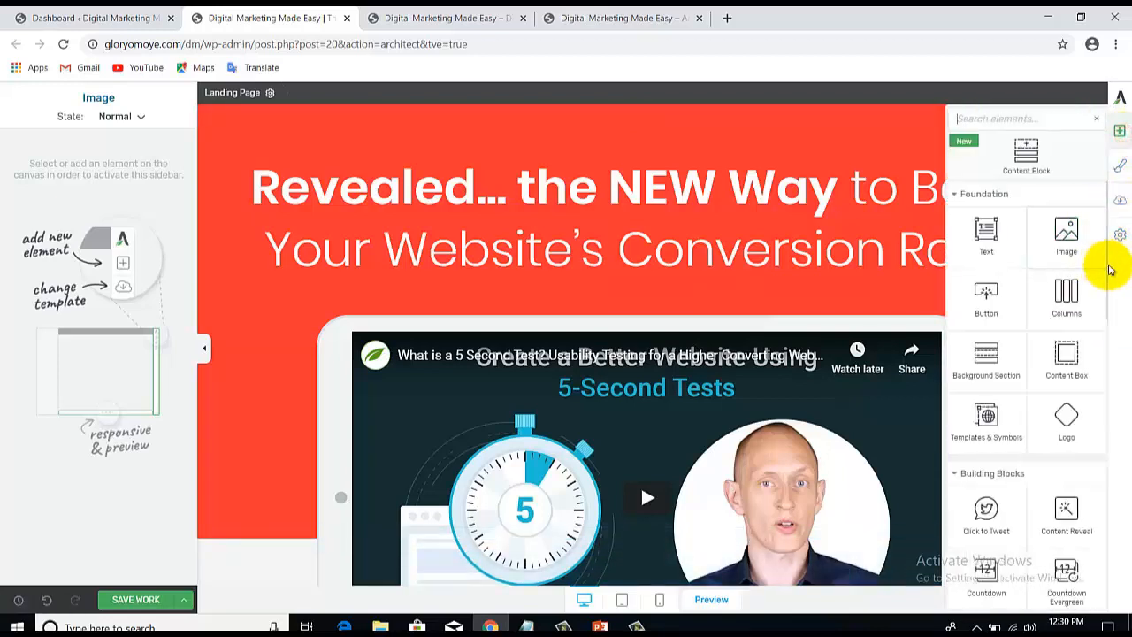
drag(1109, 273, 1102, 372)
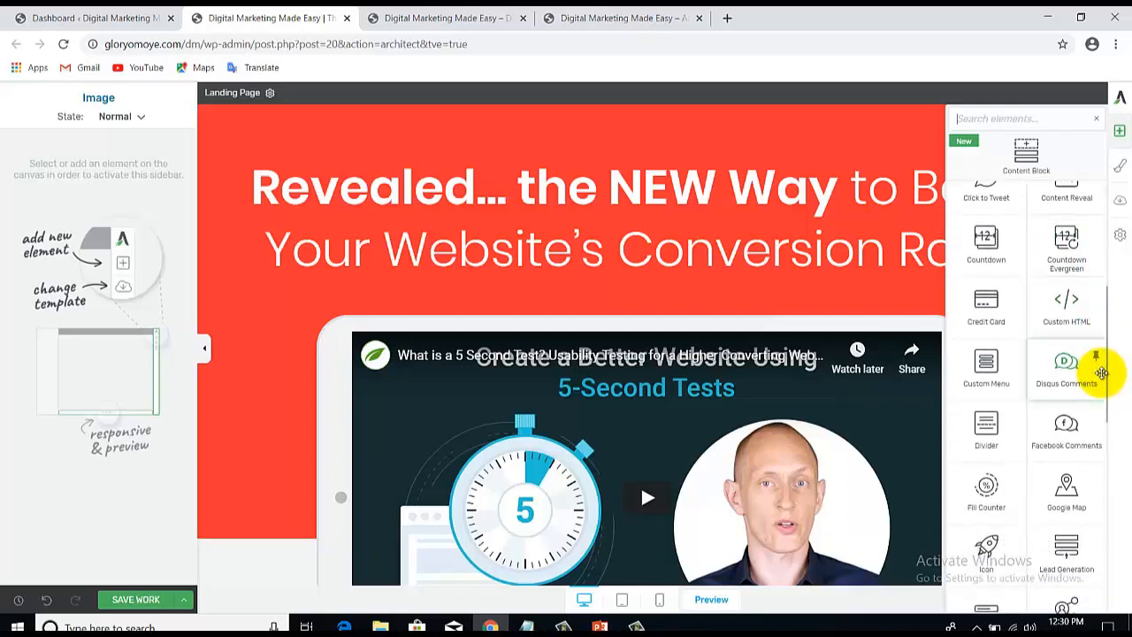
drag(1102, 375, 1102, 378)
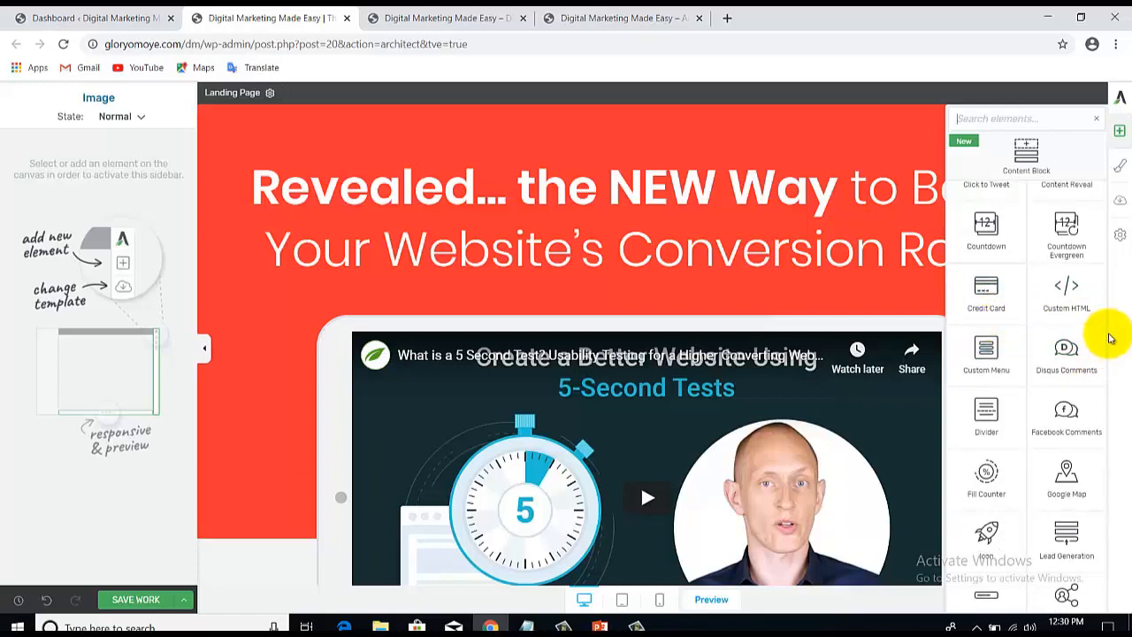
drag(1106, 349, 1108, 408)
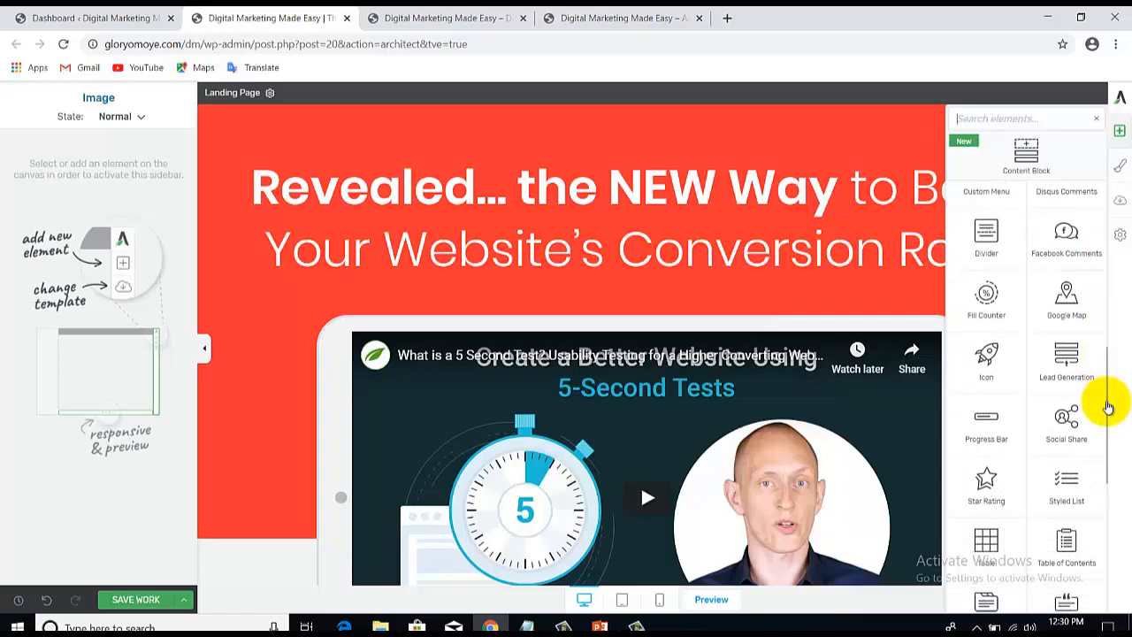
drag(1108, 410, 1107, 414)
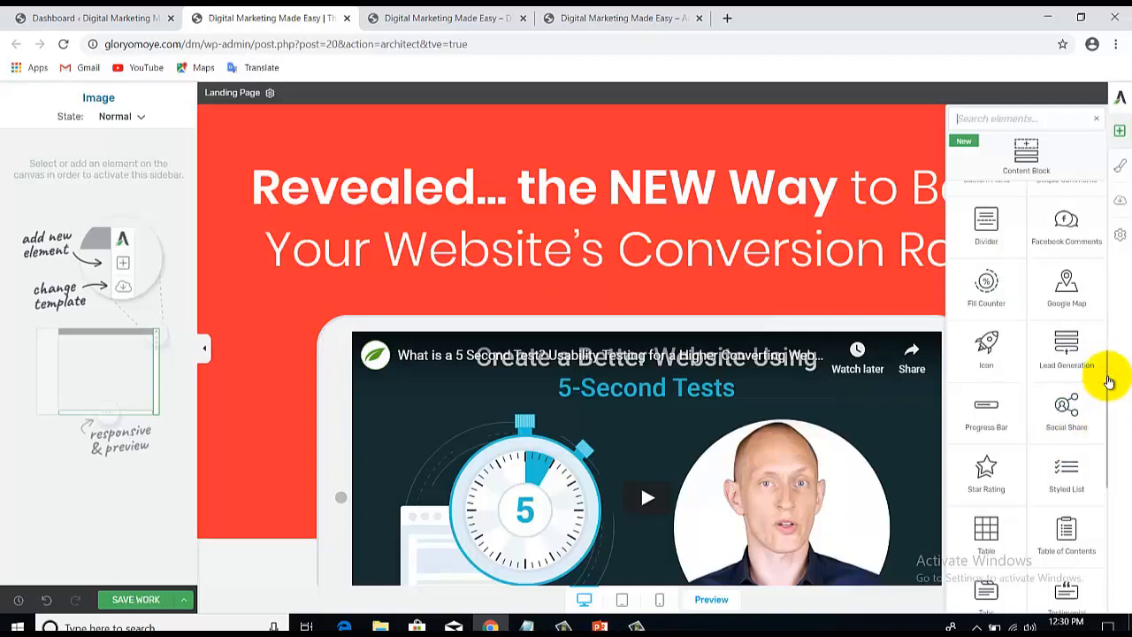
drag(1108, 386, 1108, 404)
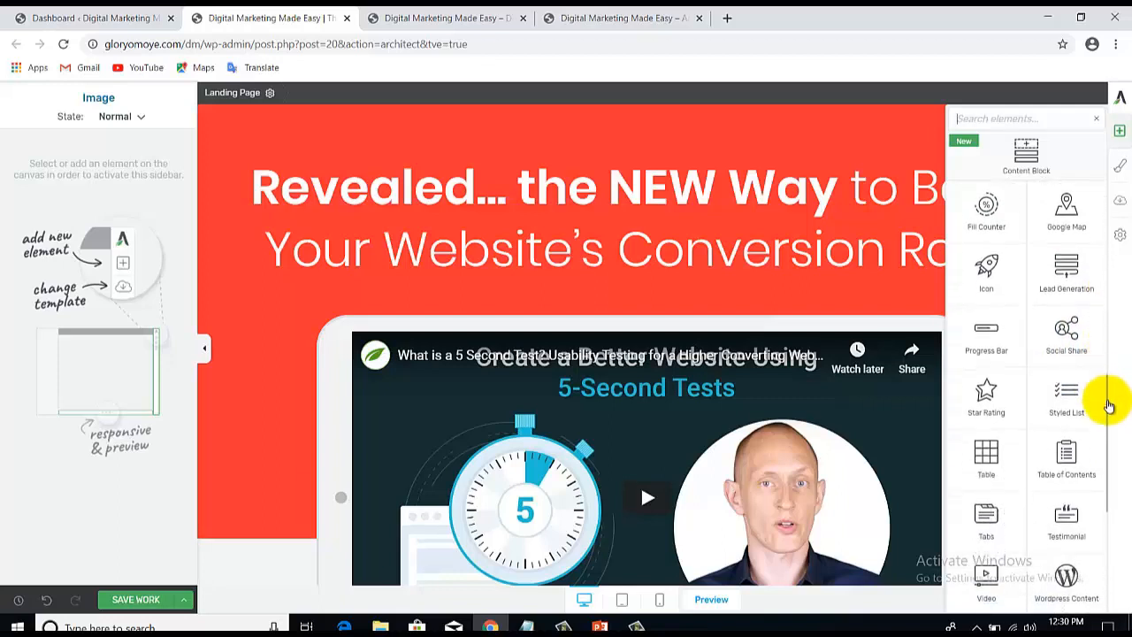
drag(1108, 405, 1119, 510)
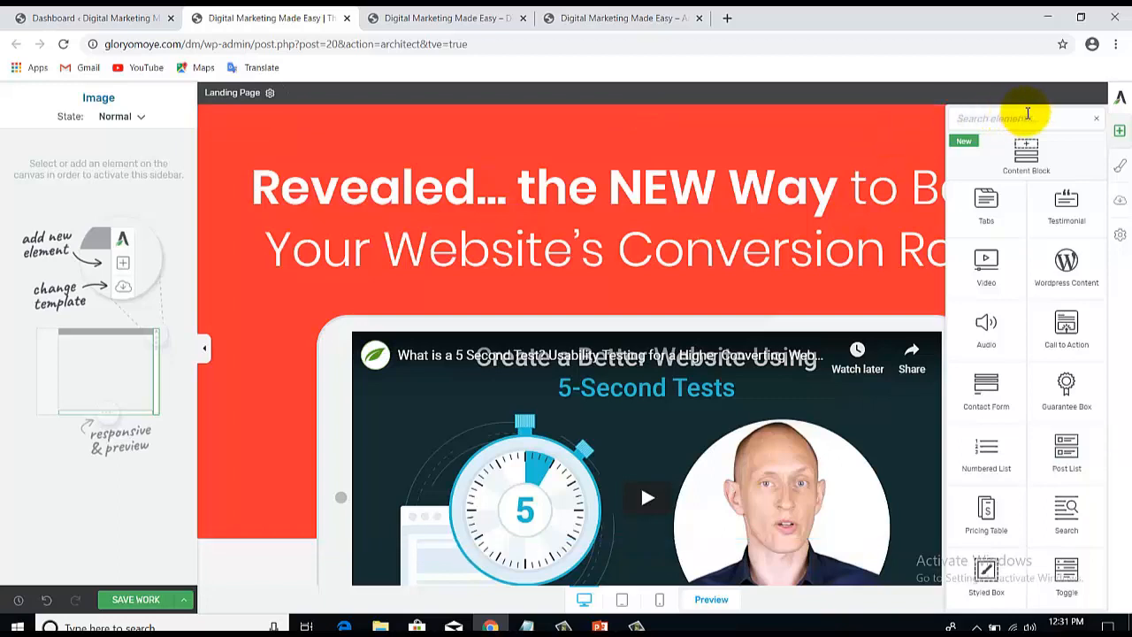
click(1096, 122)
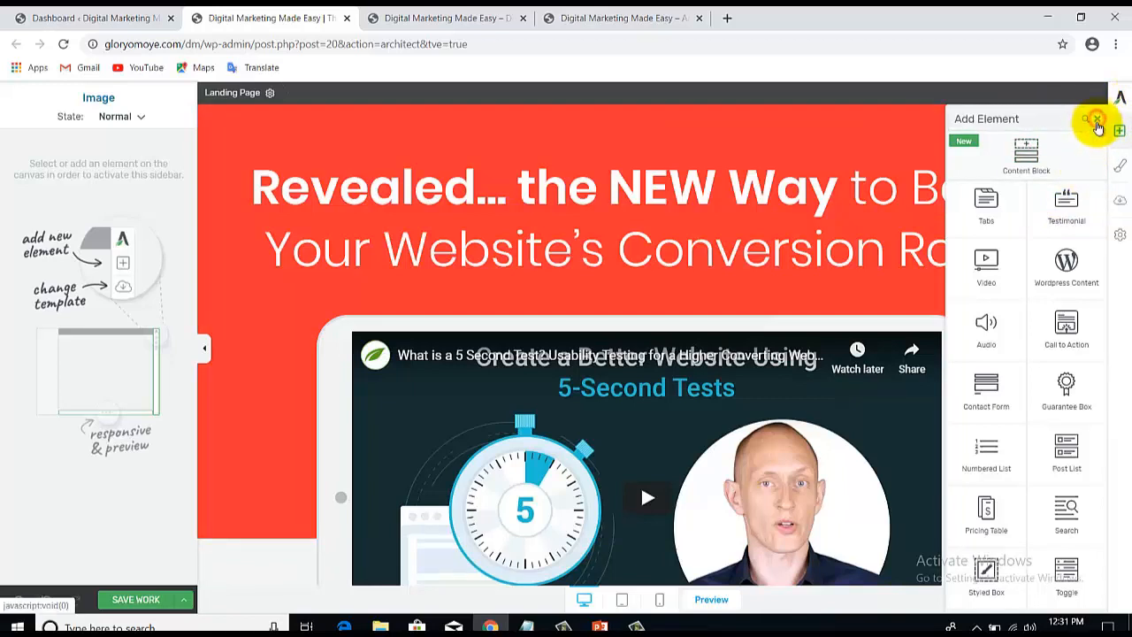
click(1096, 122)
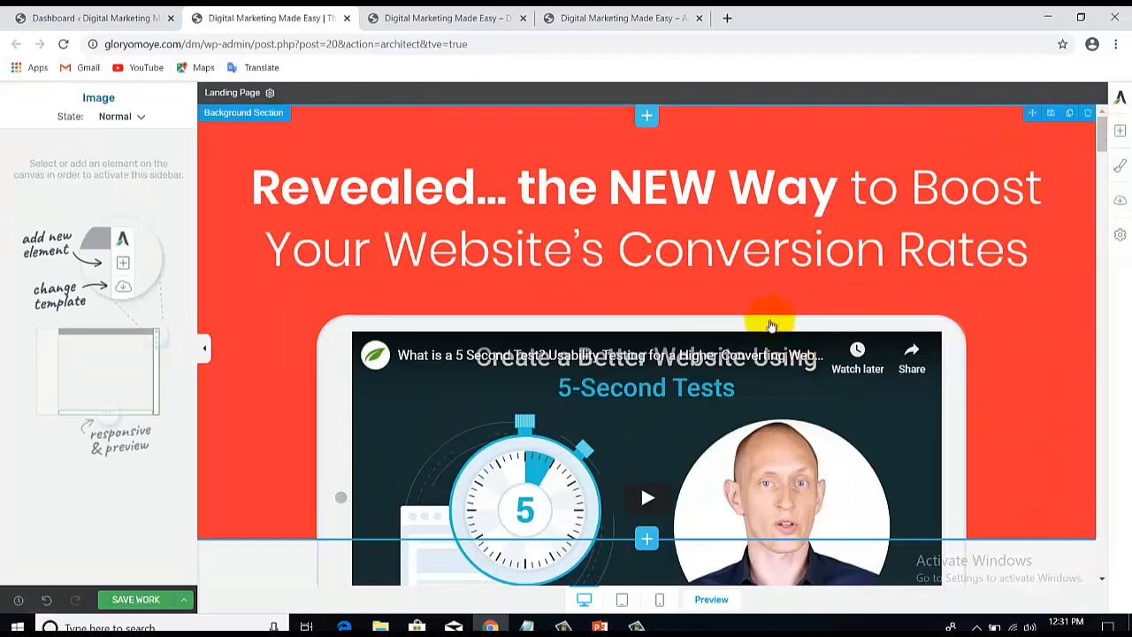
Open the page block library at the insertion point below the "Why You Need This Product" section
drag(1103, 132, 1106, 175)
scroll(1106, 175, down, 1)
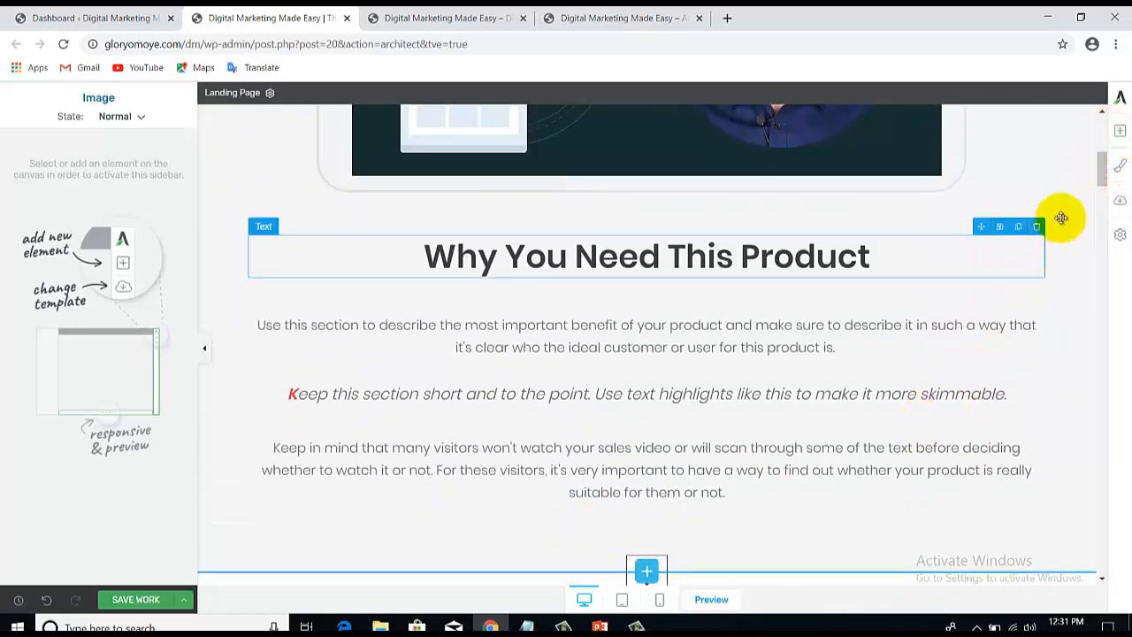
scroll(1103, 177, down, 1)
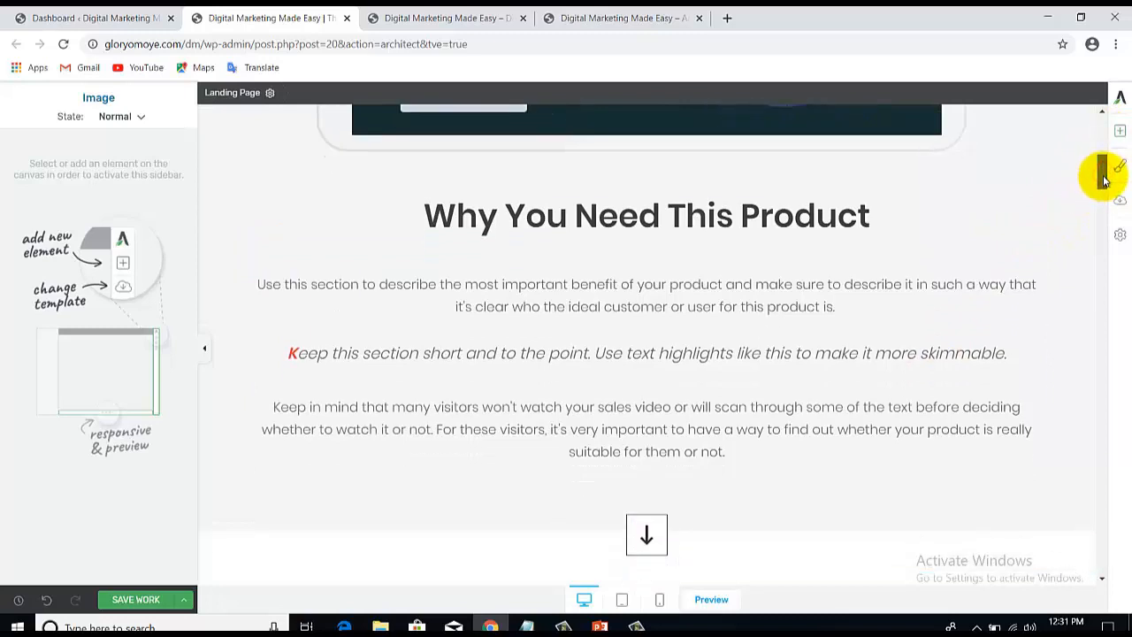
mouse_move(1103, 180)
mouse_down()
mouse_move(1102, 169)
mouse_move(1091, 177)
mouse_up()
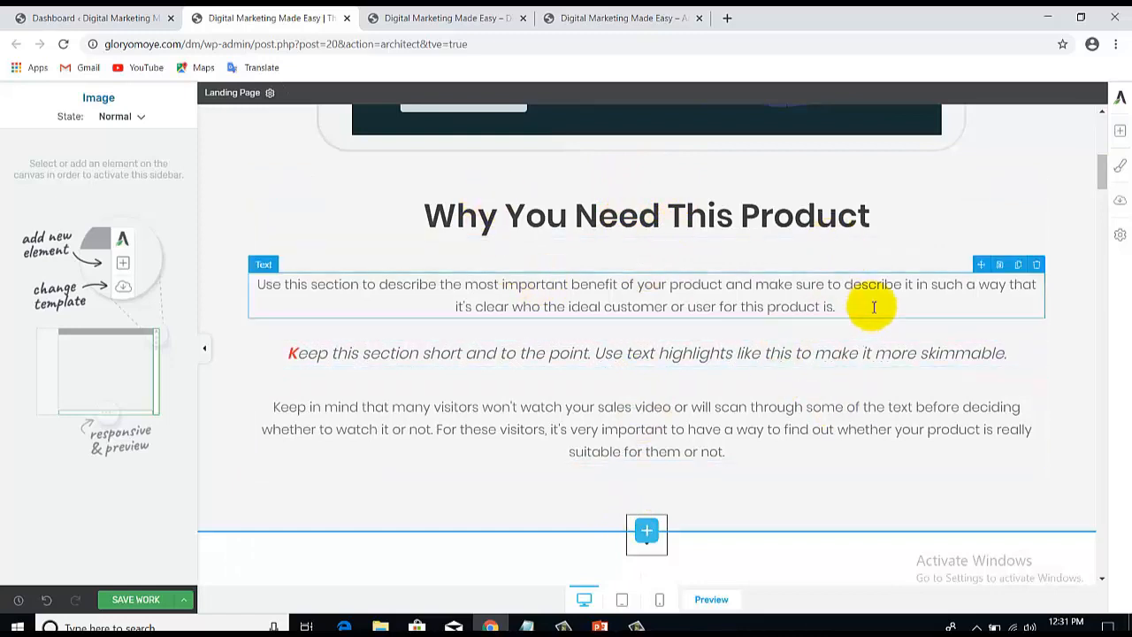
click(640, 533)
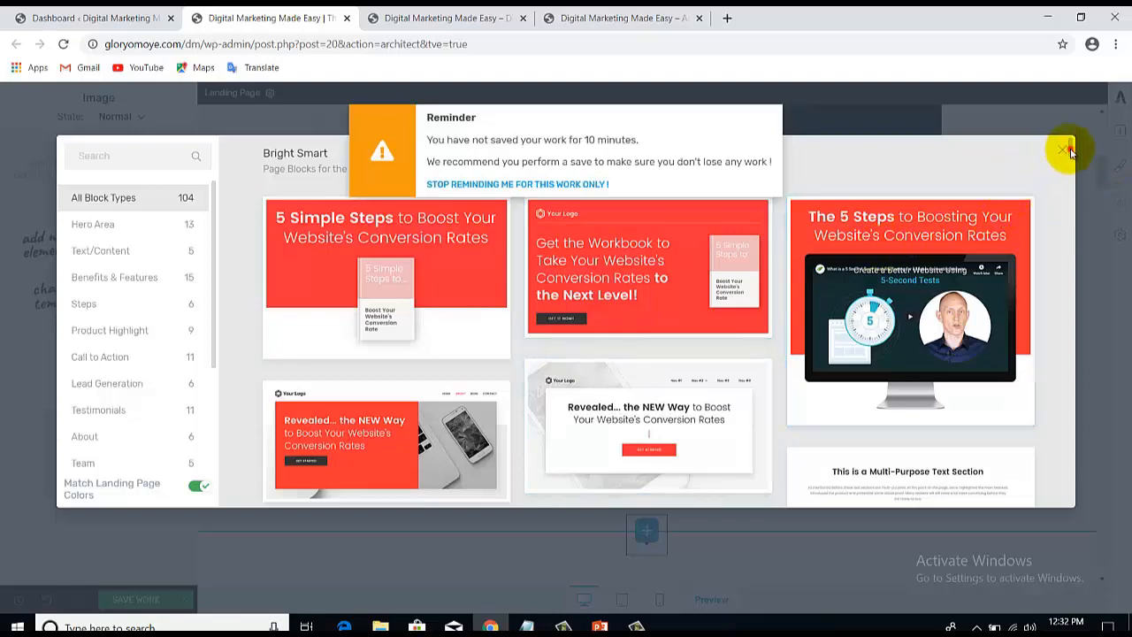
drag(1070, 153, 1070, 203)
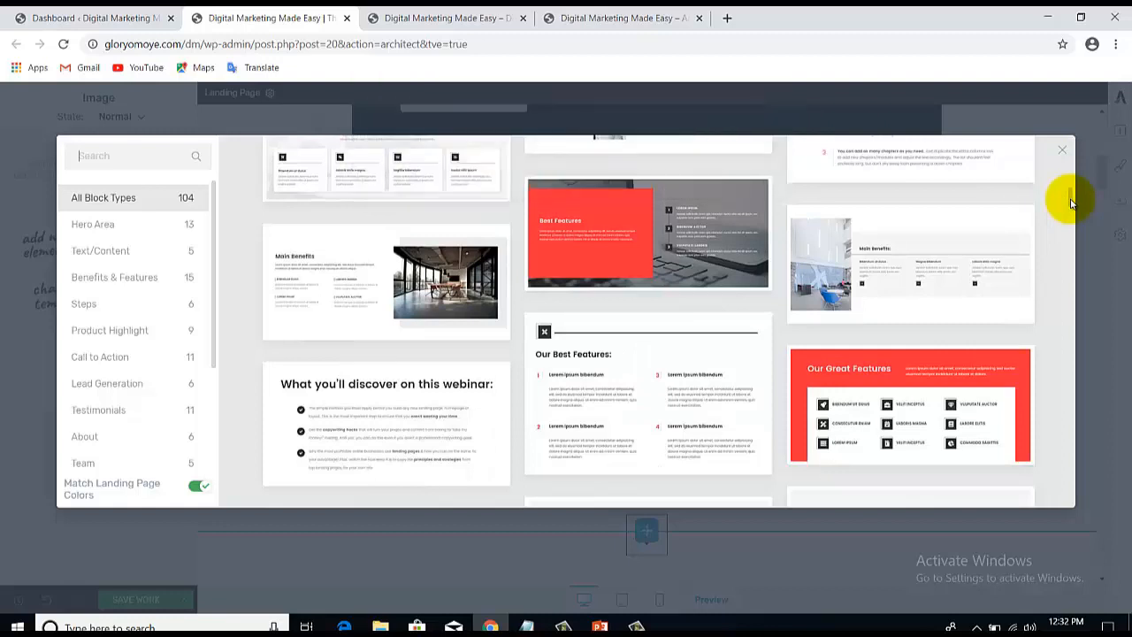
Check the published page's sections down to "The Best Time to Start Getting {Benefit} is Now!" and return to the block library
click(482, 16)
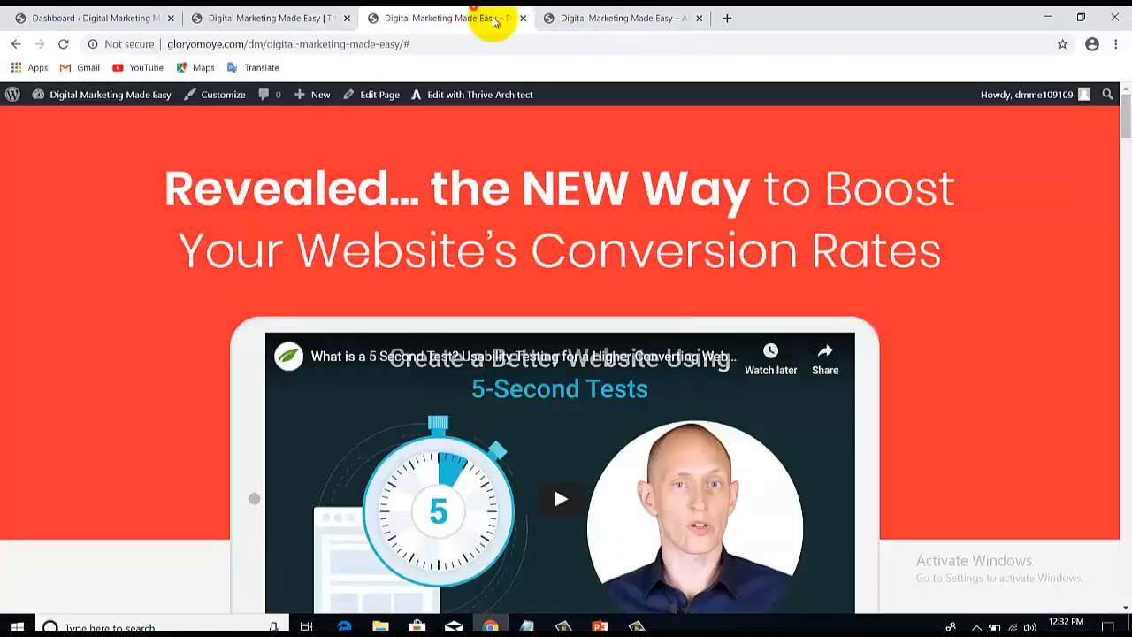
drag(1127, 133, 1080, 528)
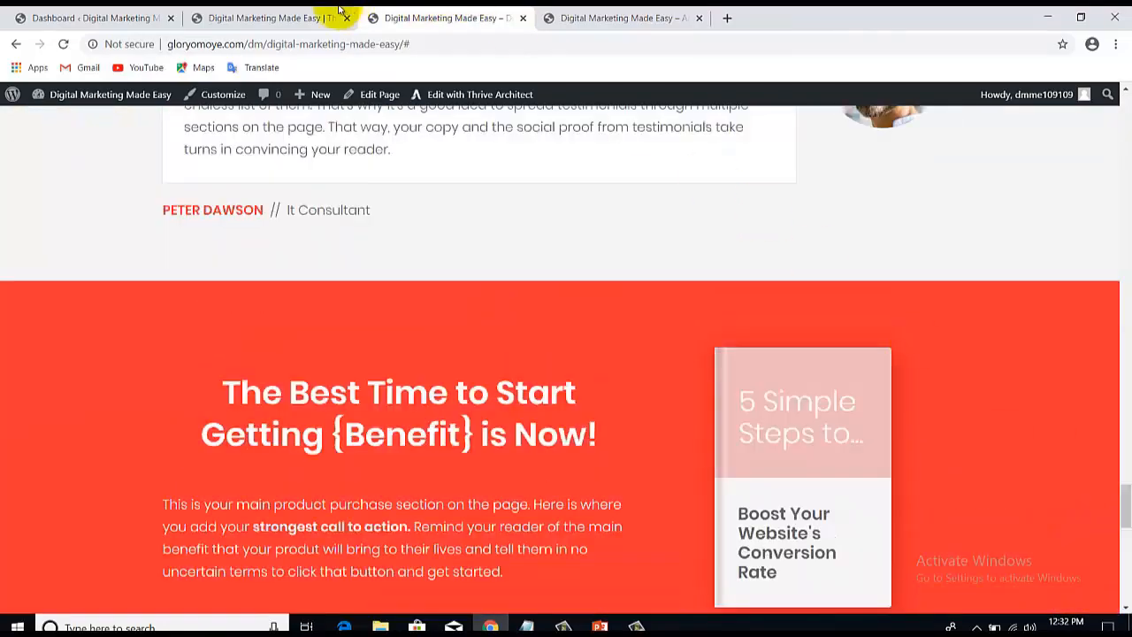
click(343, 16)
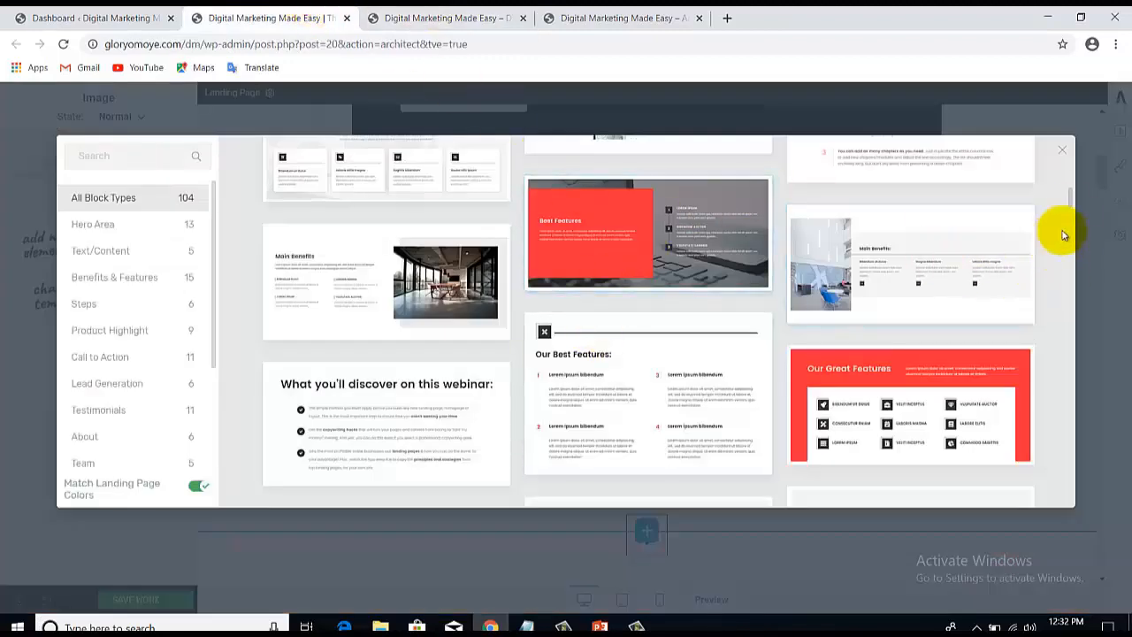
Insert the "Get the Workbook to Take Your Website's Conversion Rates to the Next Level!" block with the horizontal sign-up form
drag(1070, 205, 1071, 249)
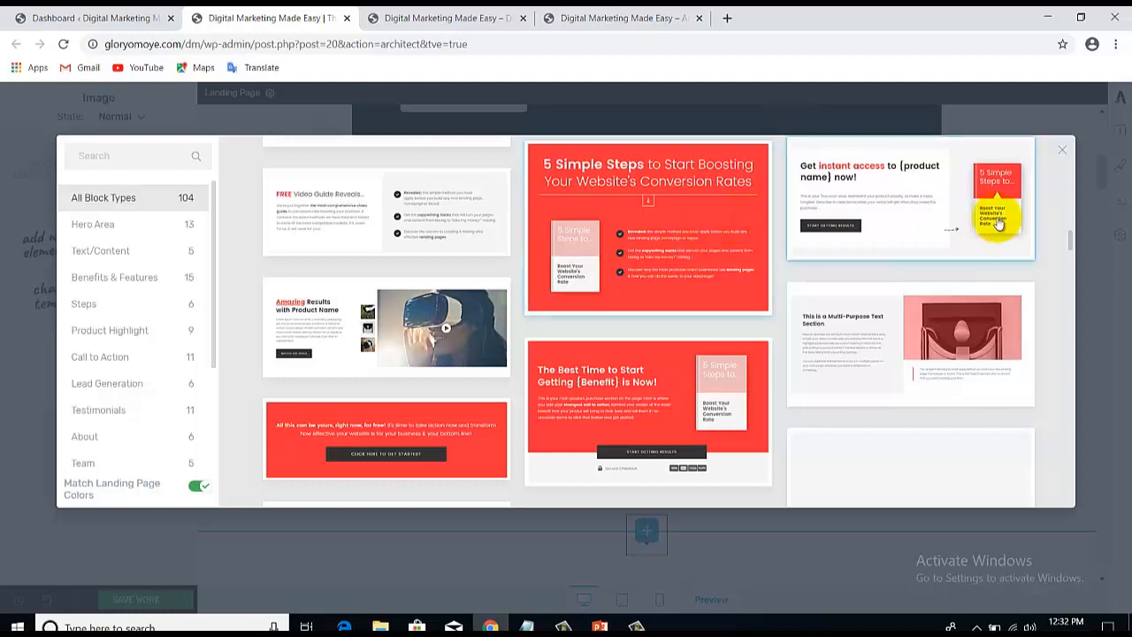
mouse_move(1067, 249)
mouse_down()
mouse_move(1071, 169)
mouse_move(1069, 235)
mouse_up()
drag(1066, 289, 1077, 164)
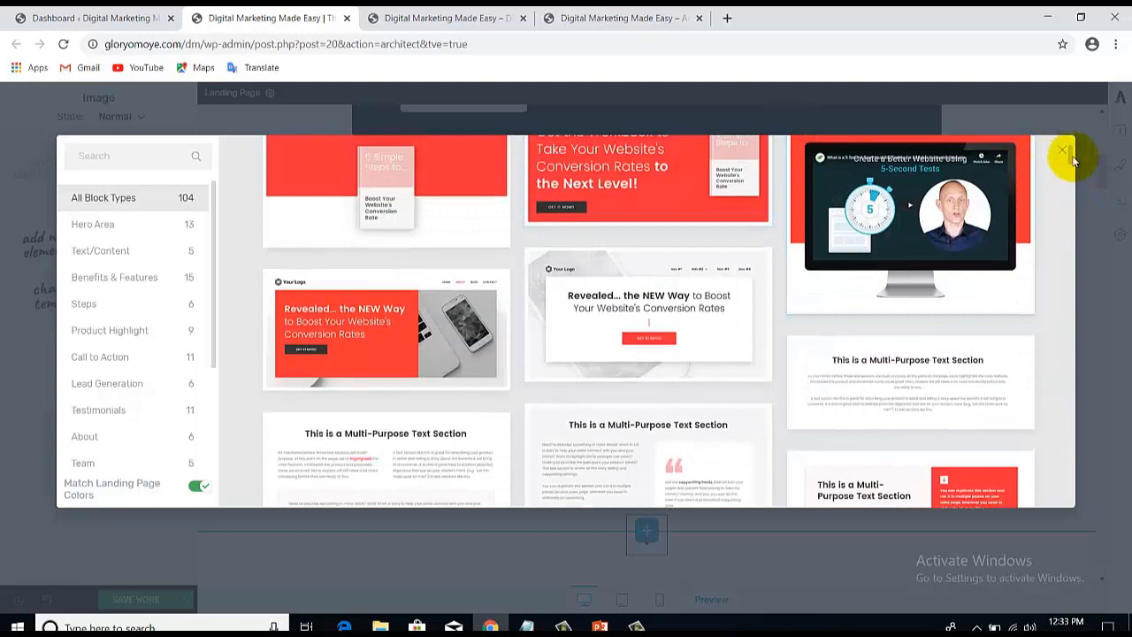
drag(1072, 150, 1076, 144)
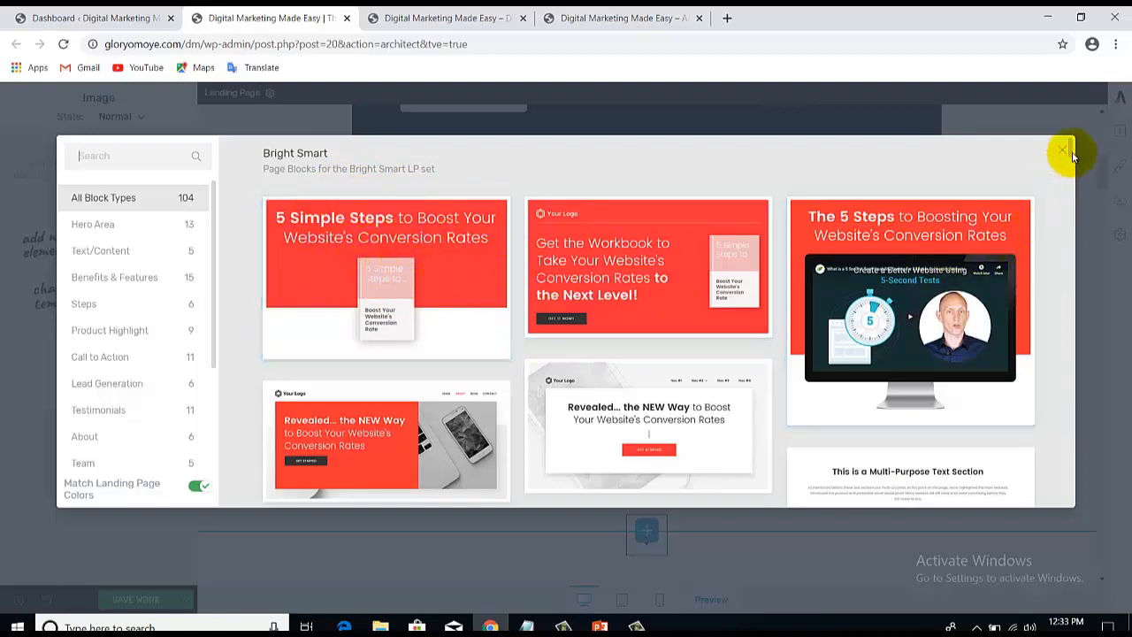
drag(1069, 155, 1076, 268)
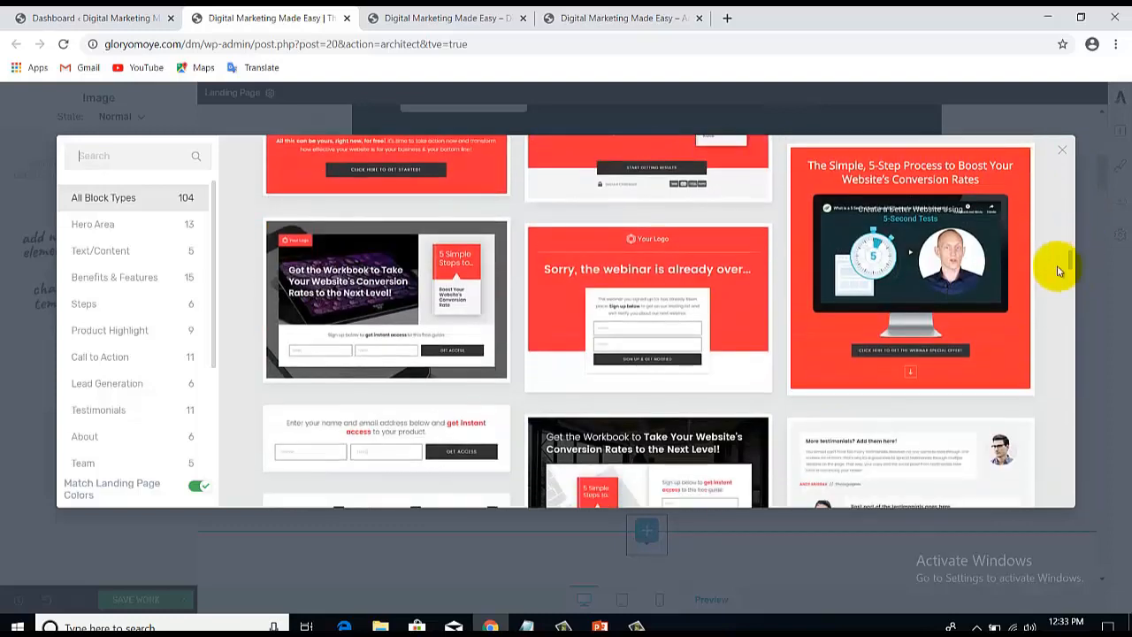
click(379, 329)
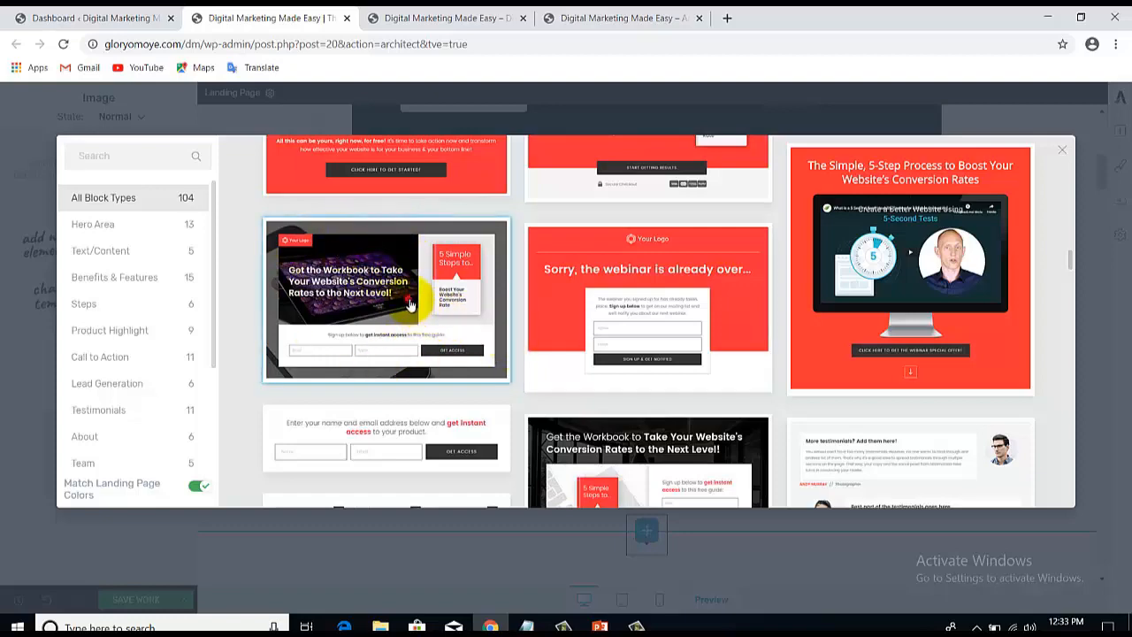
click(434, 315)
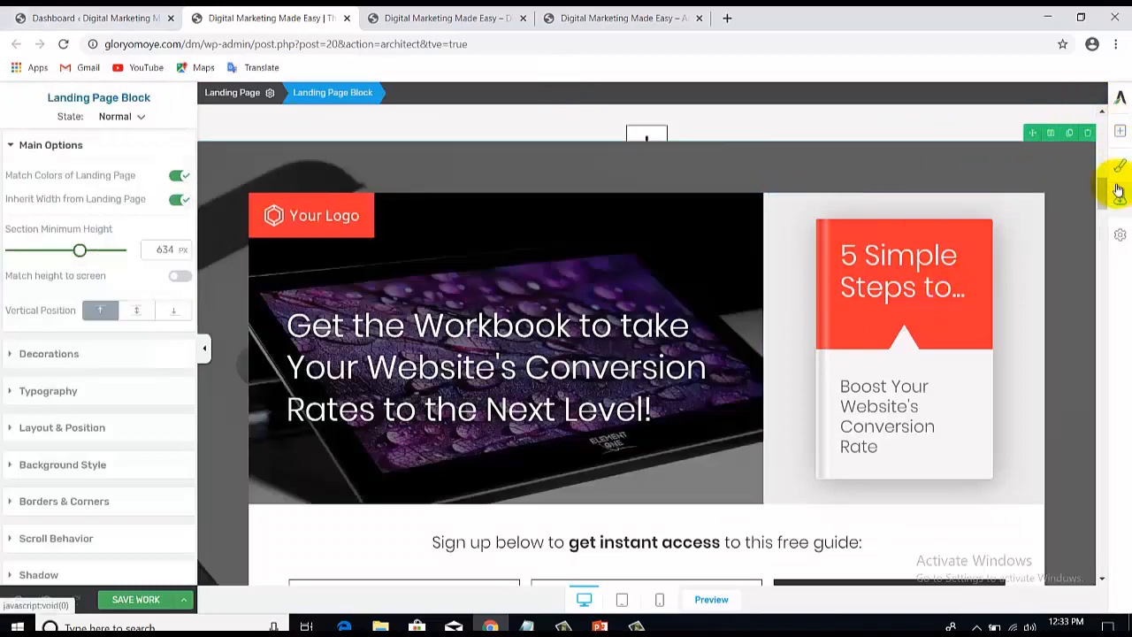
Insert the "Get in Touch" contact form block between the multi-purpose text section and the "Get instant access" section
scroll(1106, 195, down, 3)
scroll(1103, 193, up, 2)
scroll(1103, 192, up, 1)
scroll(1103, 189, down, 1)
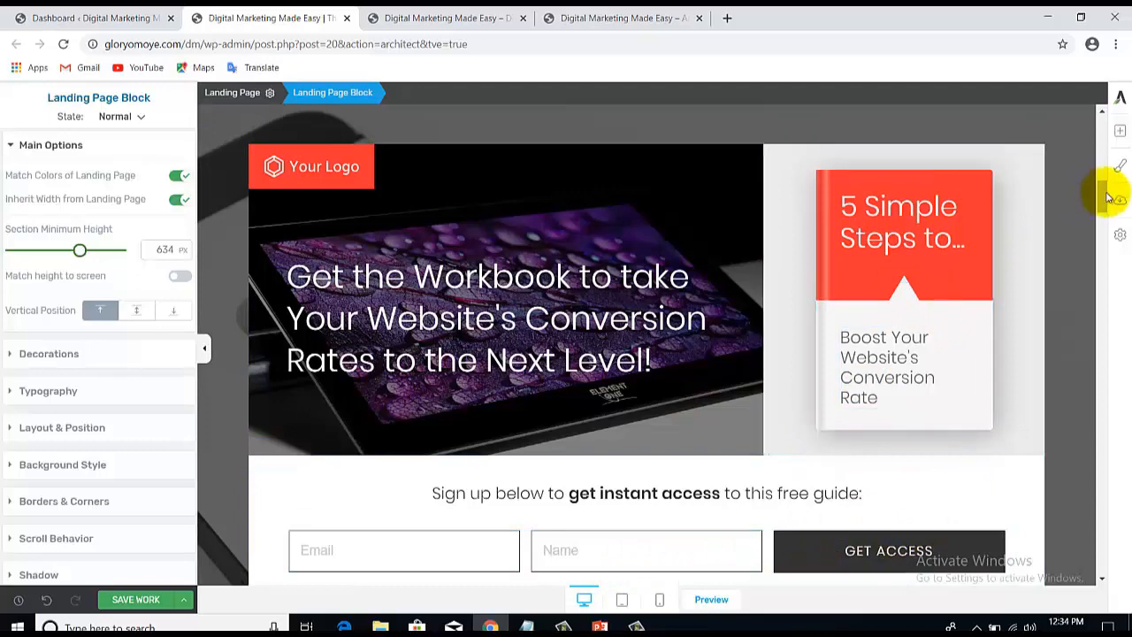
drag(1104, 200, 1104, 227)
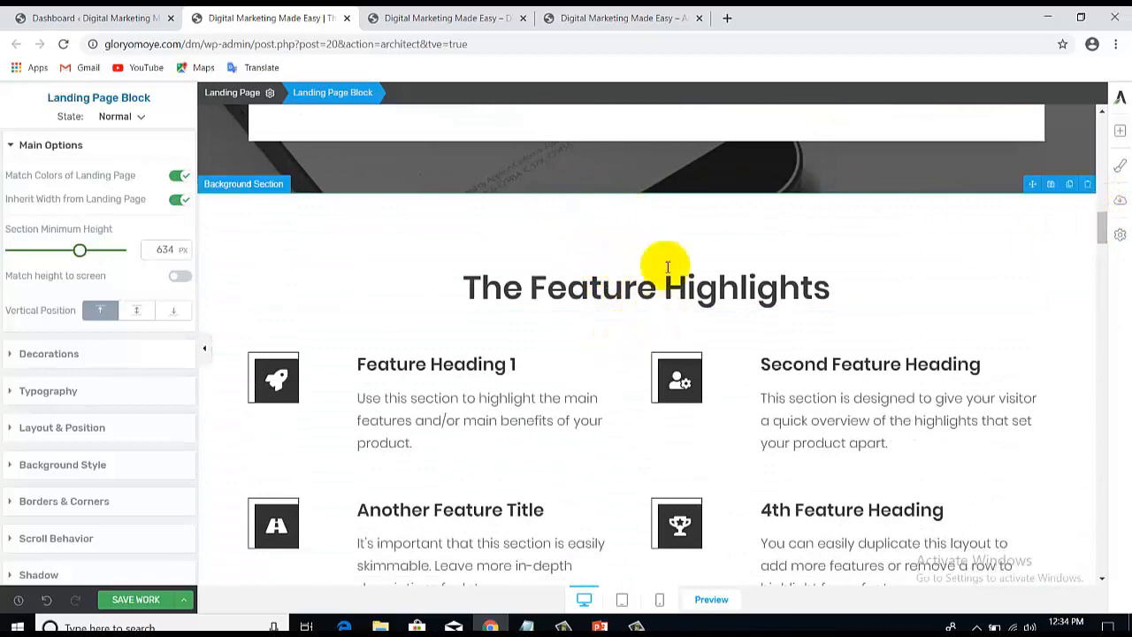
drag(1101, 235, 1052, 259)
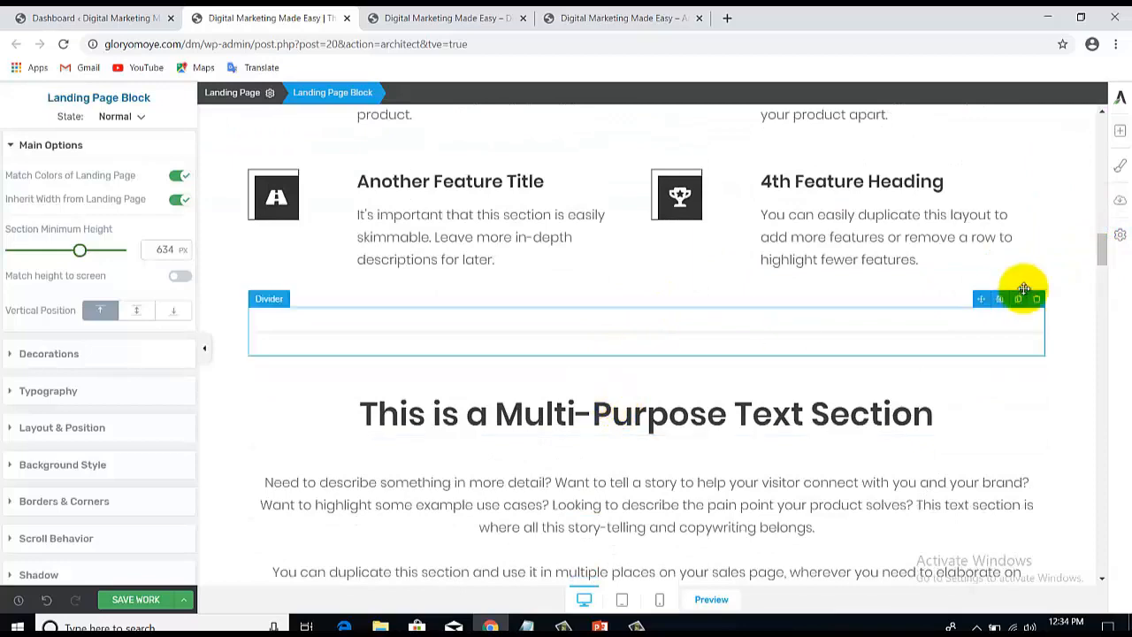
drag(1102, 248, 1102, 276)
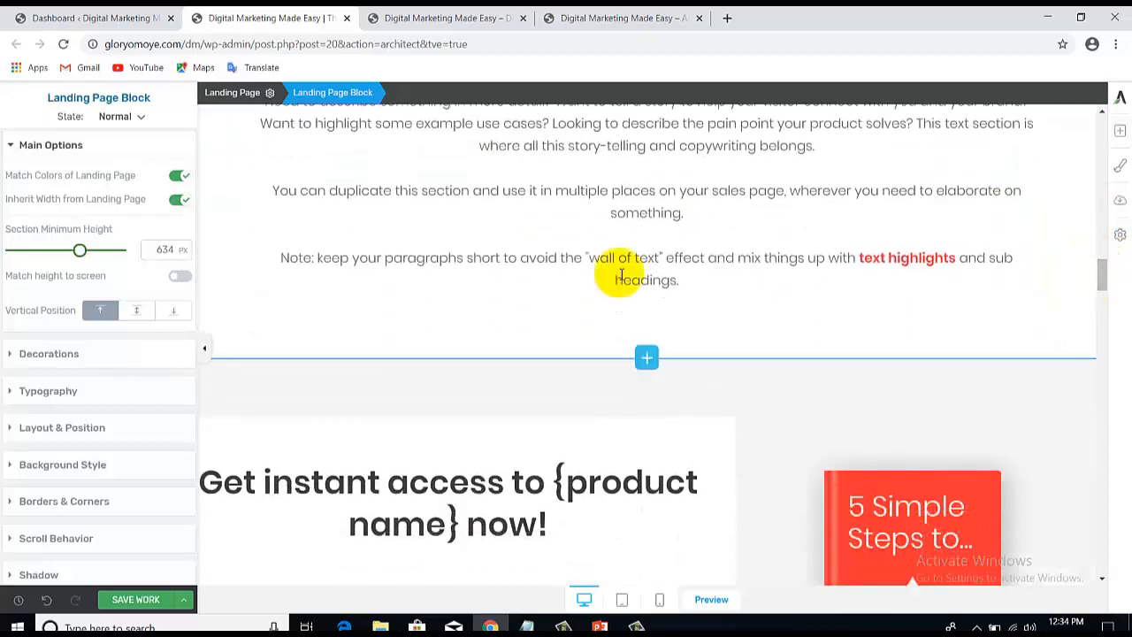
click(655, 356)
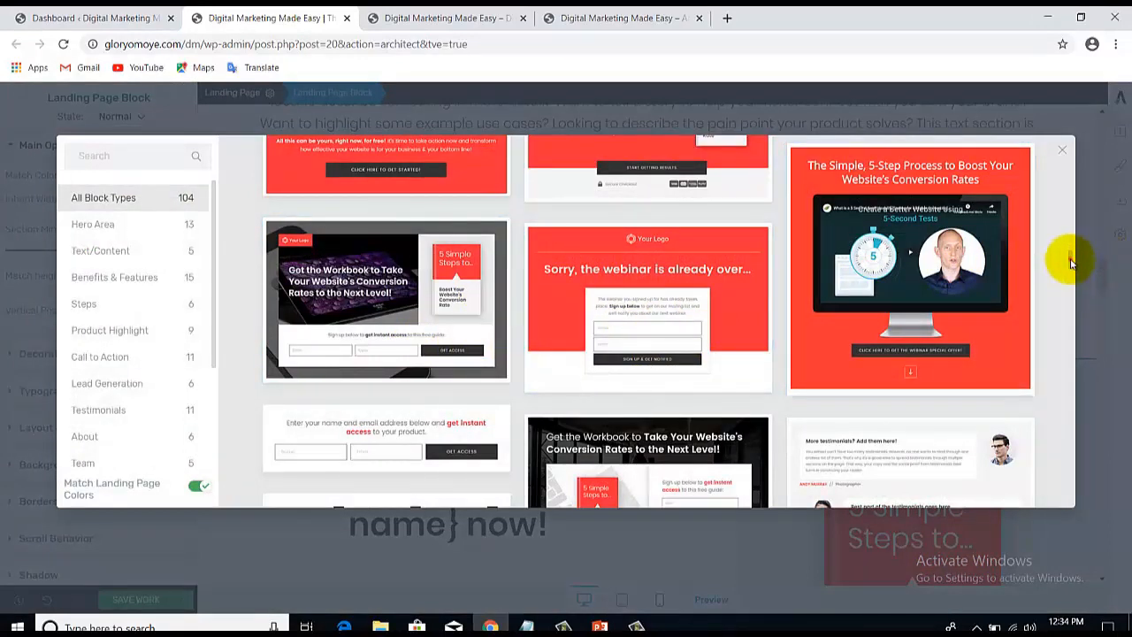
drag(1070, 265, 1070, 276)
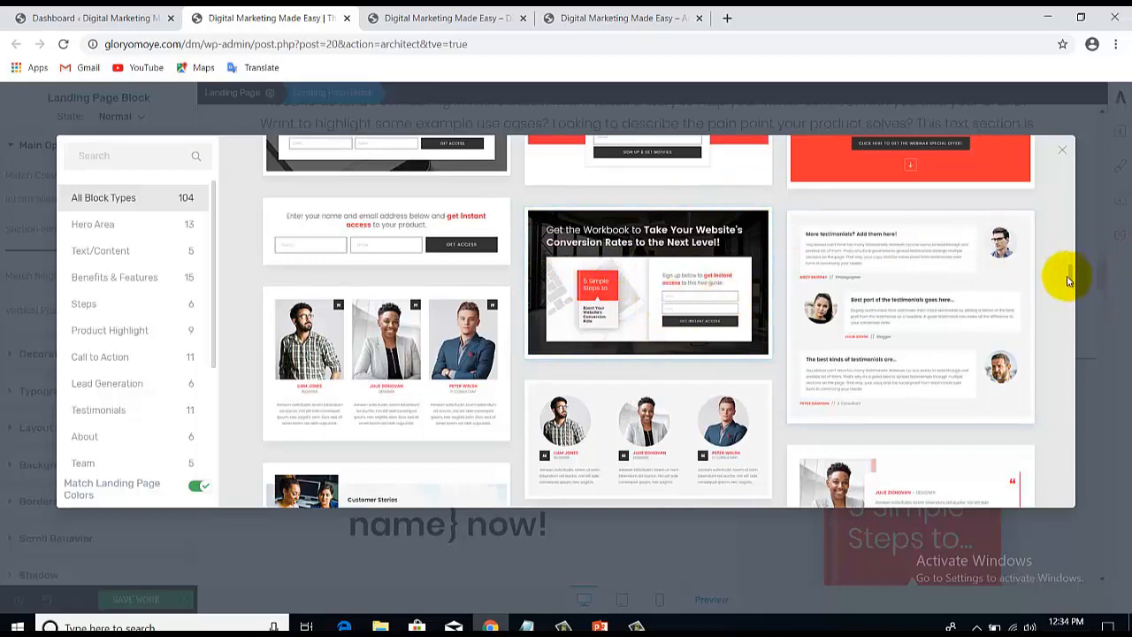
drag(1073, 276, 1075, 351)
click(389, 333)
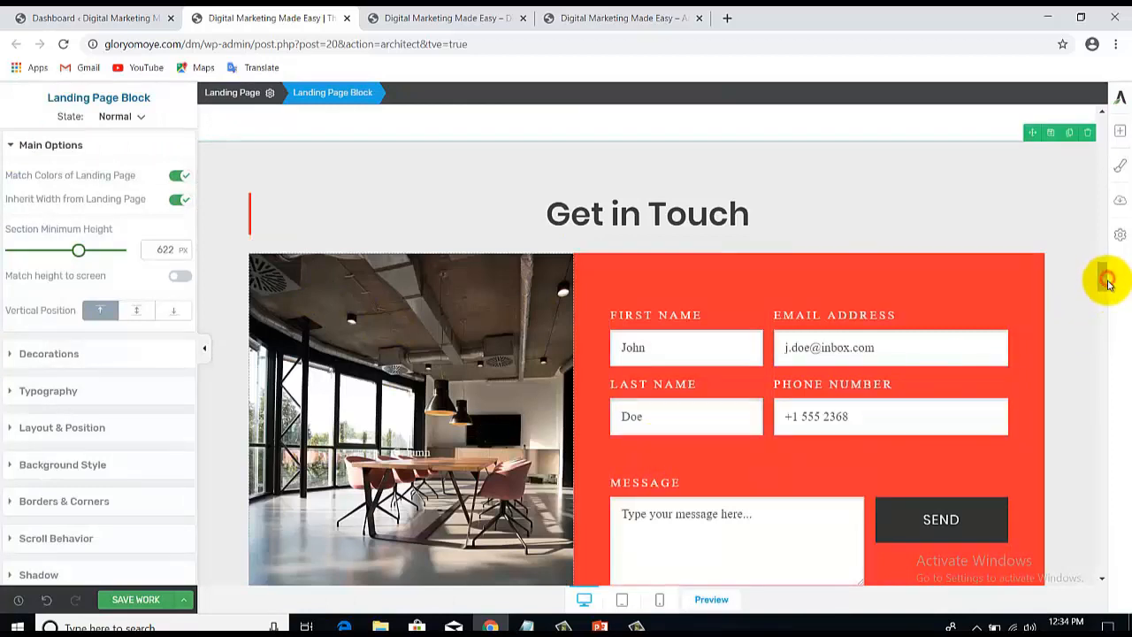
Open the page block library at the insertion point below the "Get in Touch" section and browse all block types
drag(1102, 279, 1105, 281)
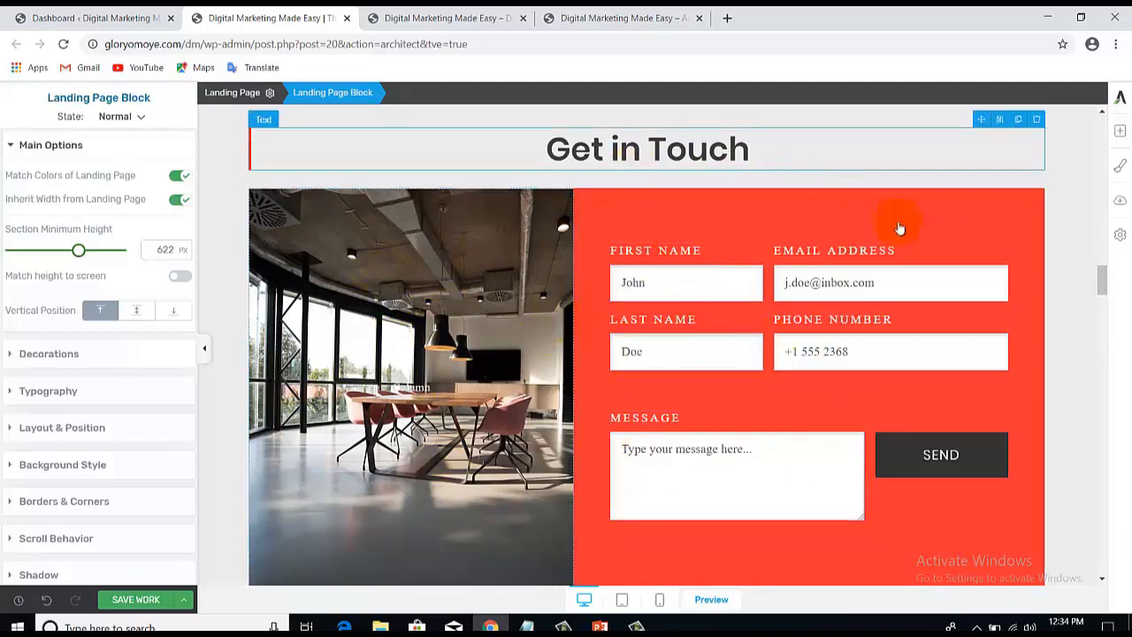
drag(1099, 278, 1100, 306)
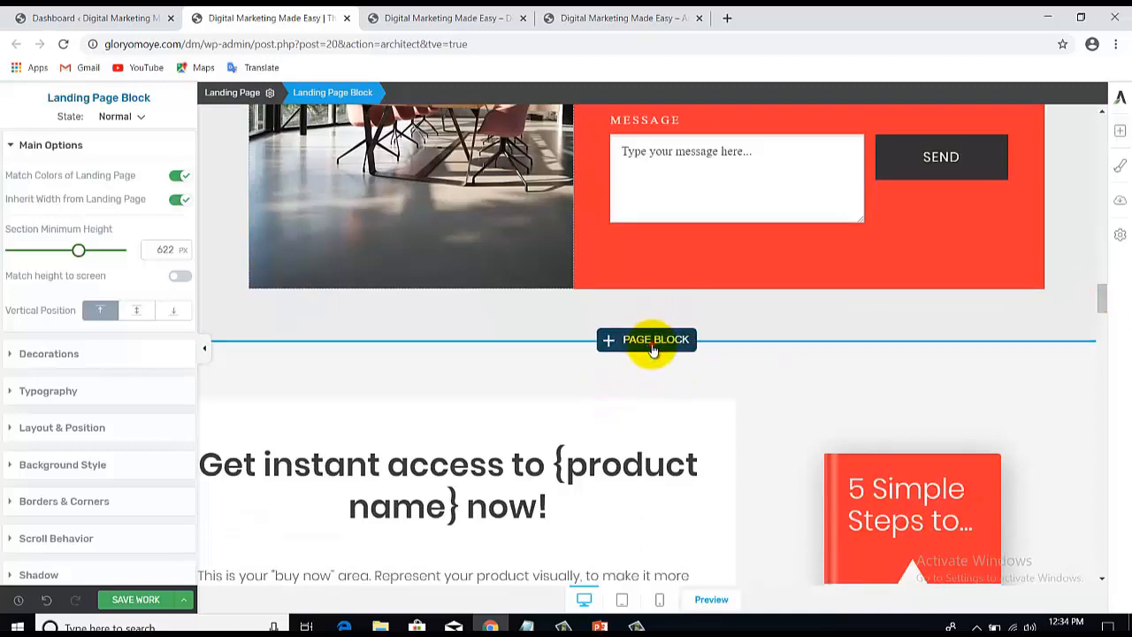
click(652, 349)
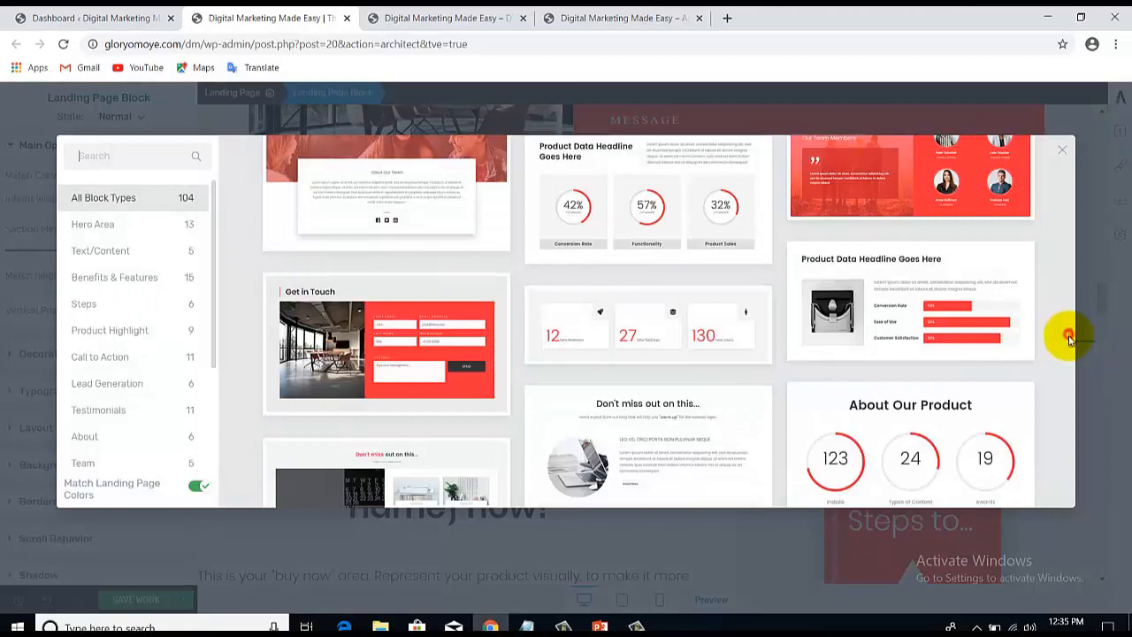
scroll(1072, 341, down, 10)
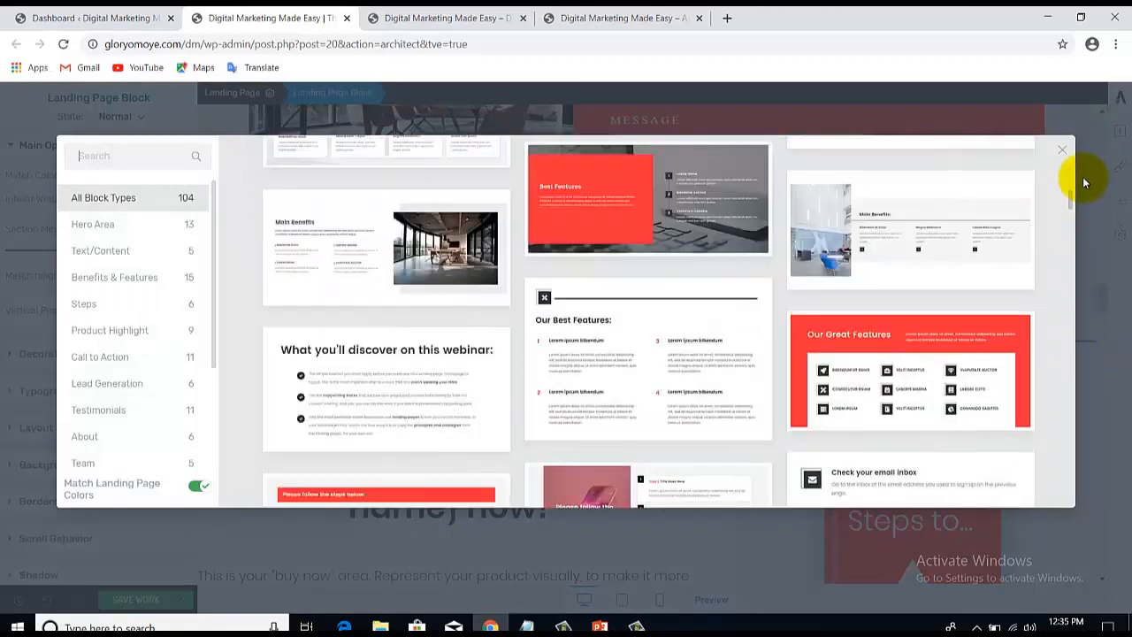
drag(1082, 186, 1082, 144)
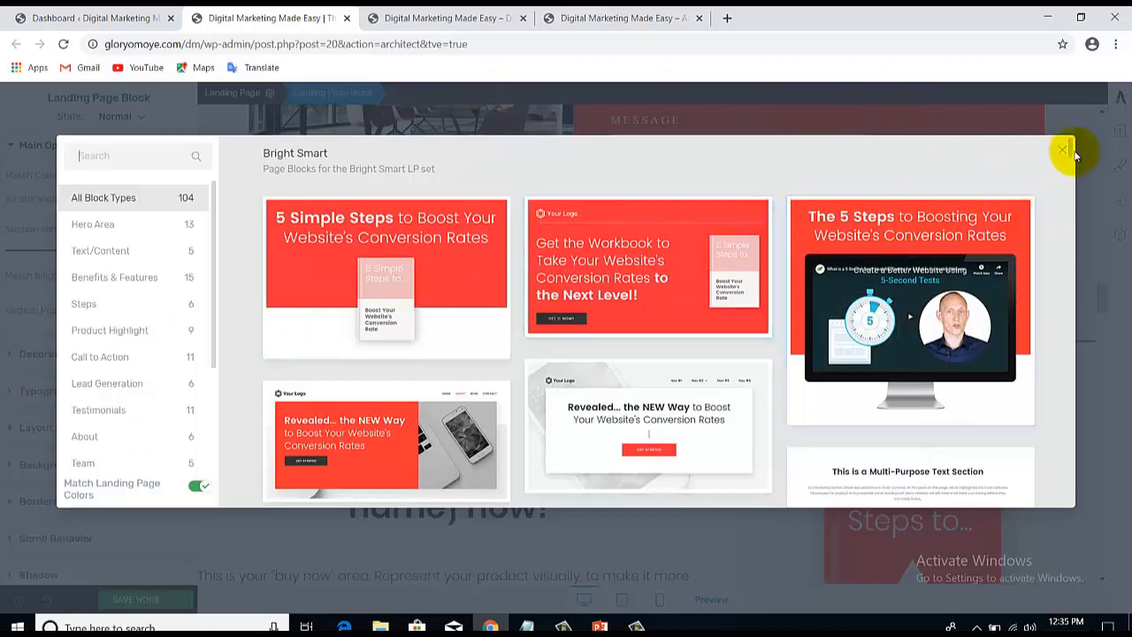
mouse_move(1070, 150)
mouse_down()
mouse_move(1078, 309)
mouse_move(1063, 459)
mouse_move(1055, 354)
mouse_move(1073, 137)
mouse_up()
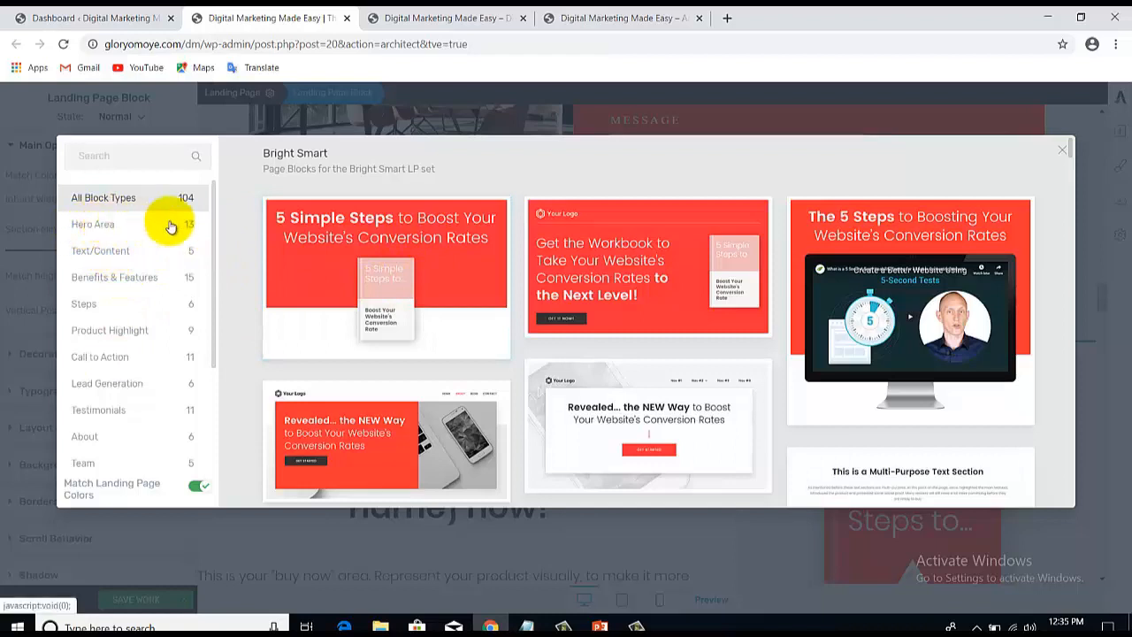
Browse the Hero Area, Text/Content, Benefits & Features and Steps categories of the block library
click(118, 232)
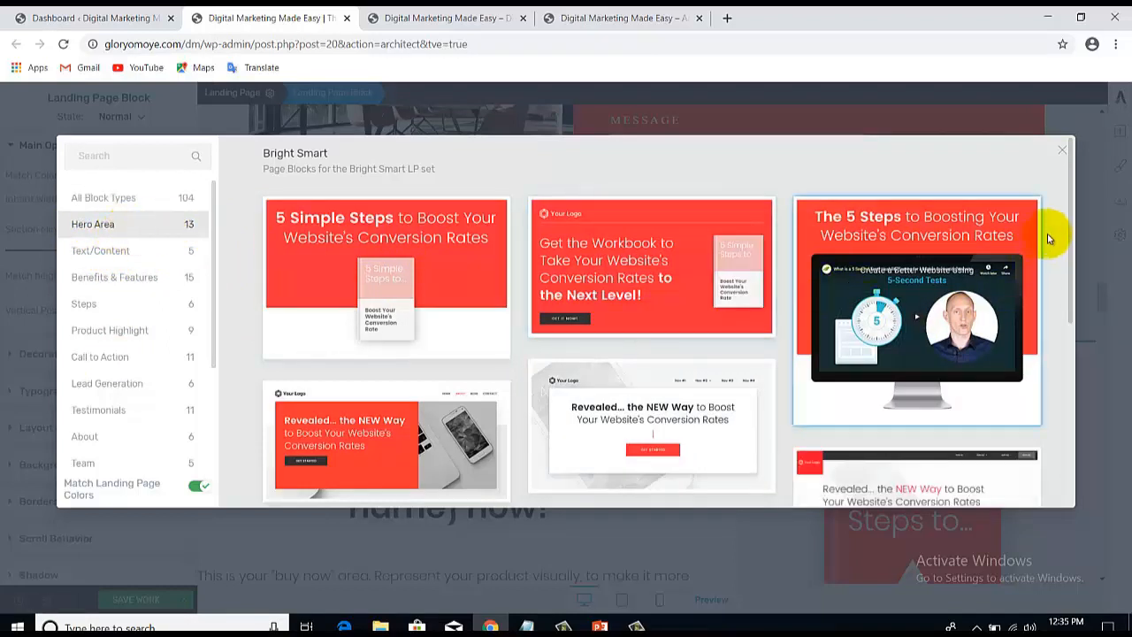
mouse_move(1071, 225)
mouse_down()
mouse_move(1074, 413)
mouse_move(1052, 231)
mouse_up()
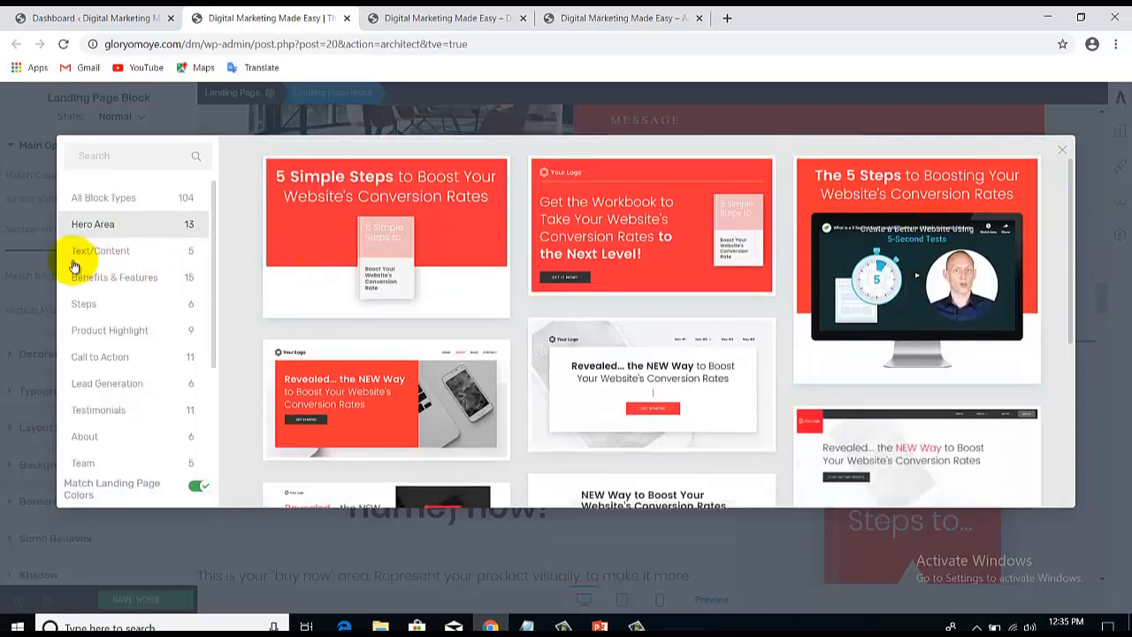
click(98, 253)
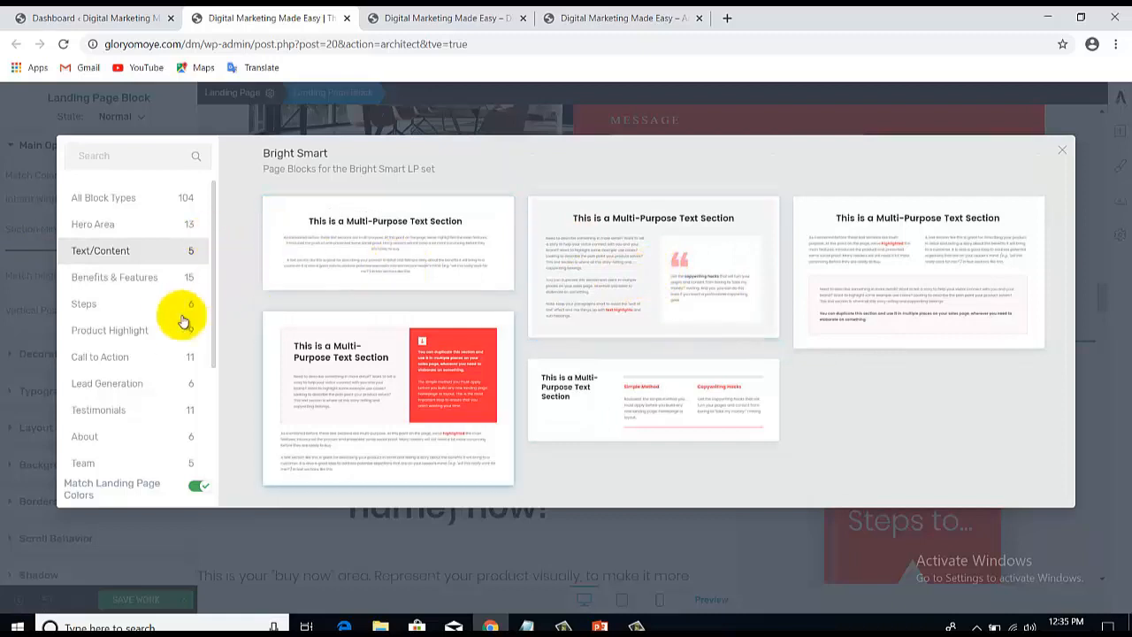
click(106, 280)
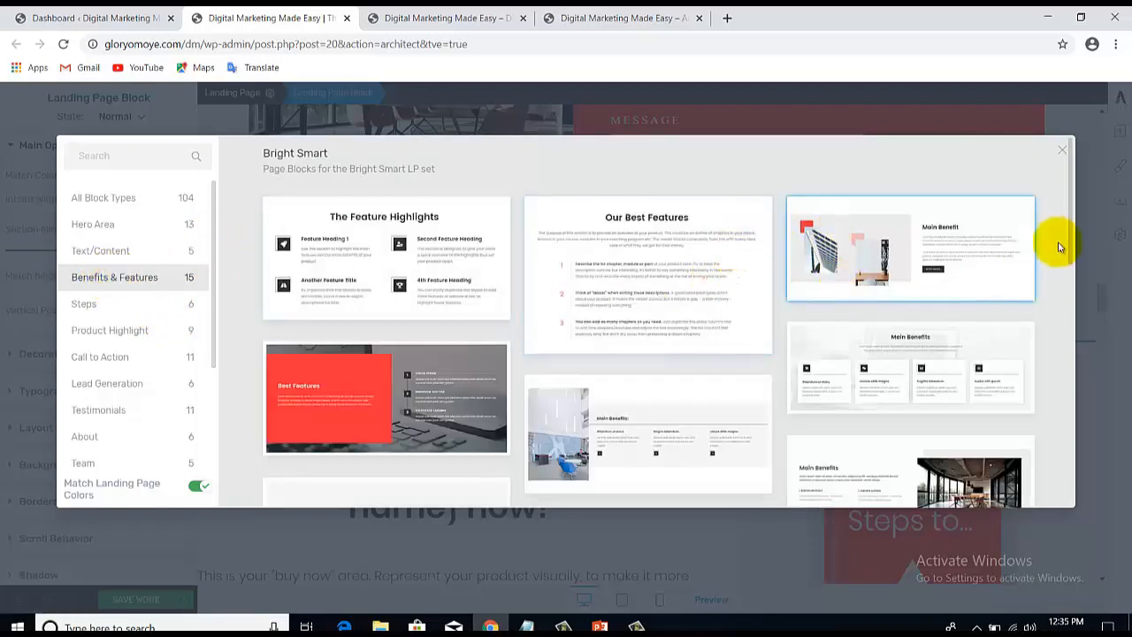
drag(1071, 207, 1068, 442)
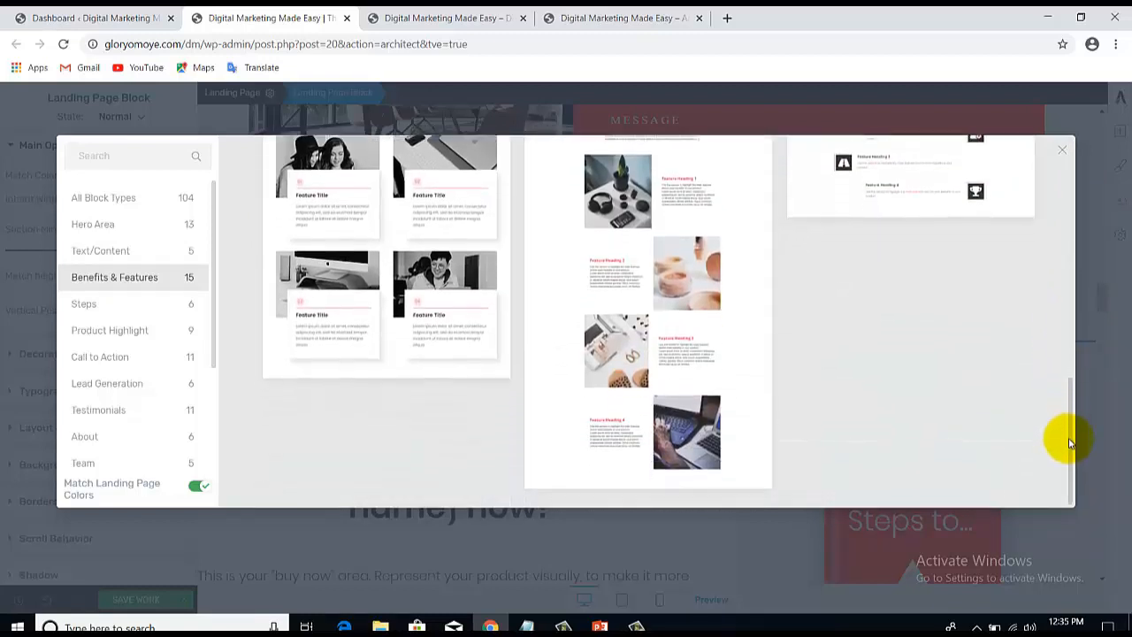
click(93, 307)
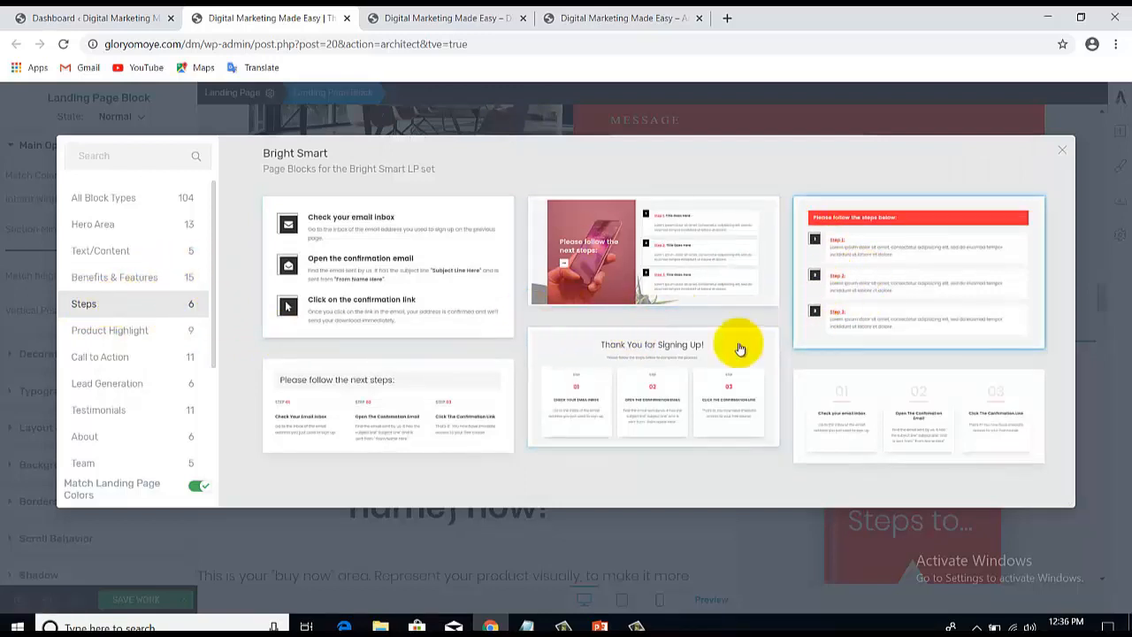
Examine the Call to Action blocks in the library from the first layouts to the end of the category
click(96, 356)
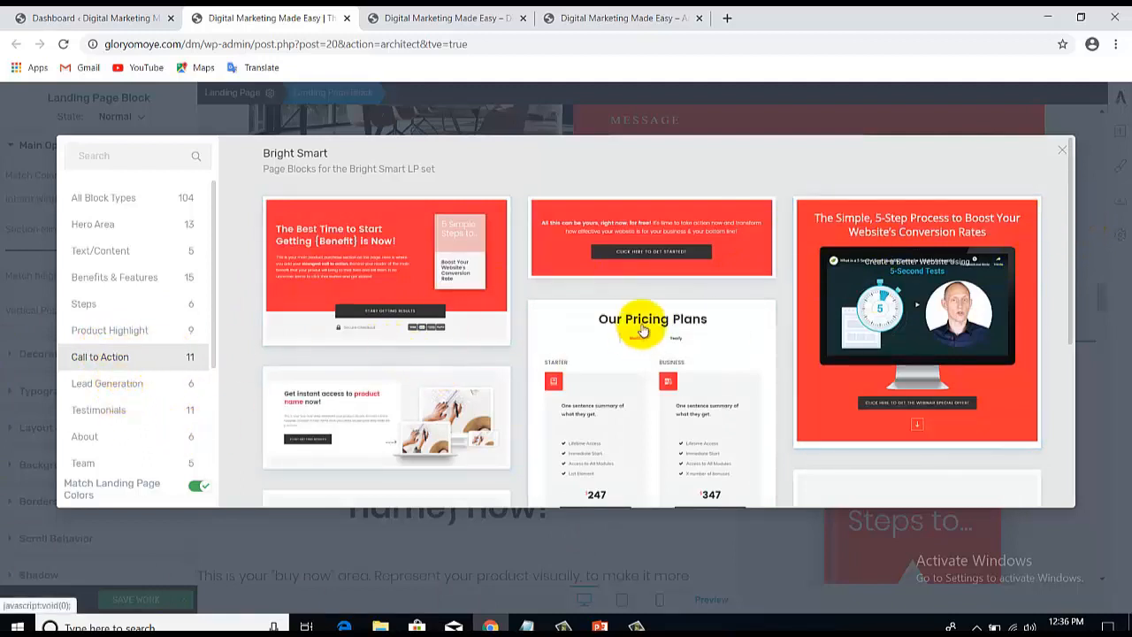
mouse_move(1070, 241)
mouse_down()
mouse_move(1073, 391)
mouse_move(1072, 244)
mouse_up()
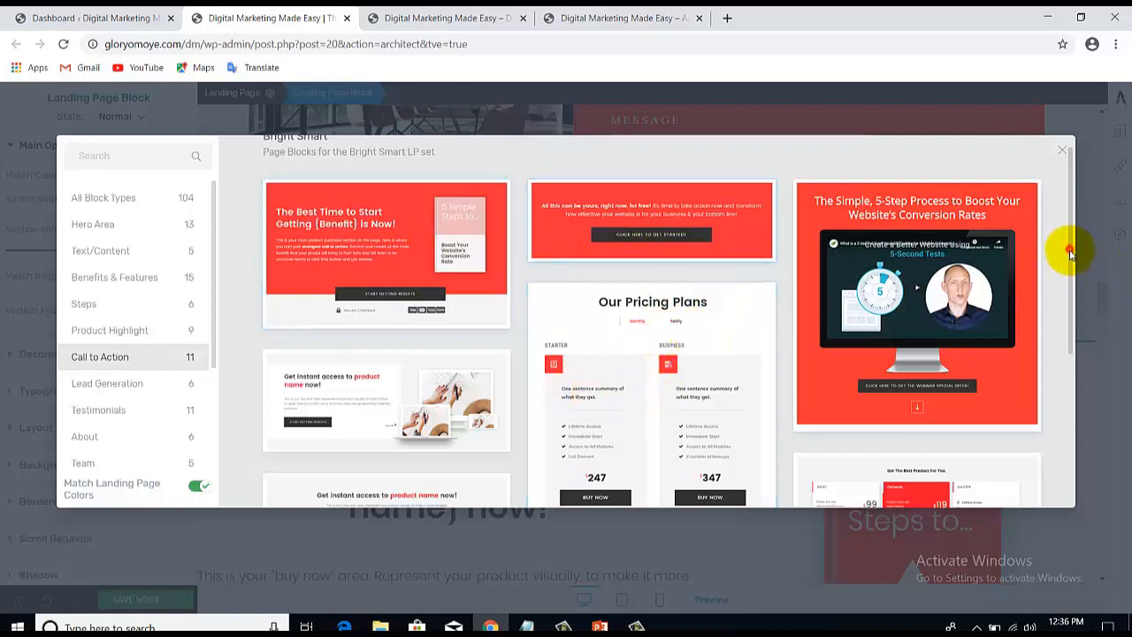
scroll(1005, 268, down, 1)
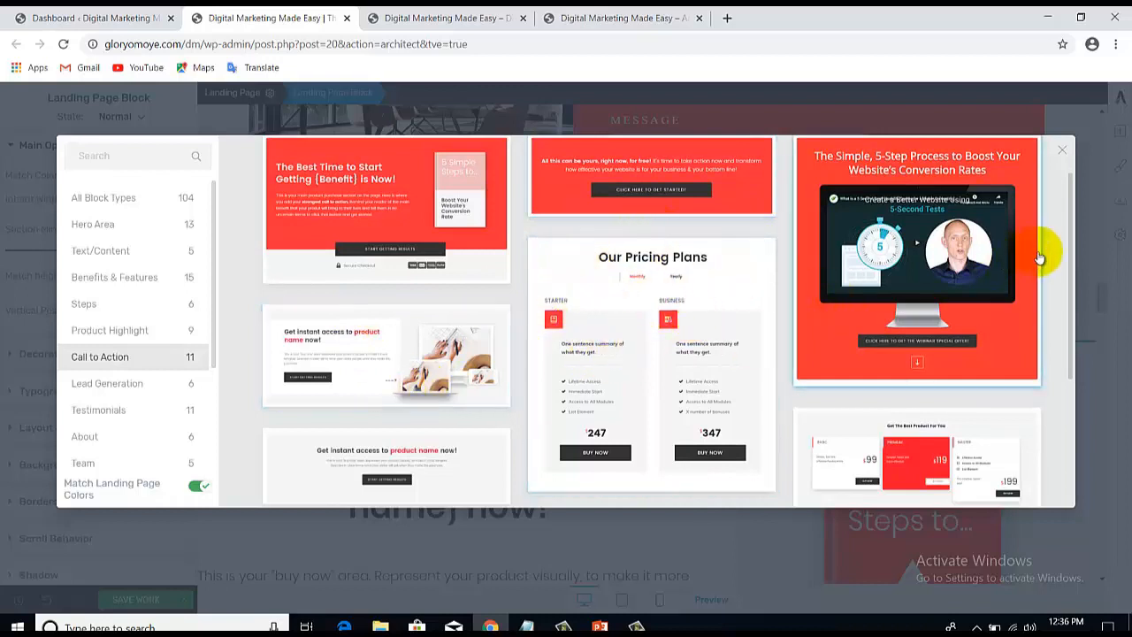
drag(1070, 280, 1044, 186)
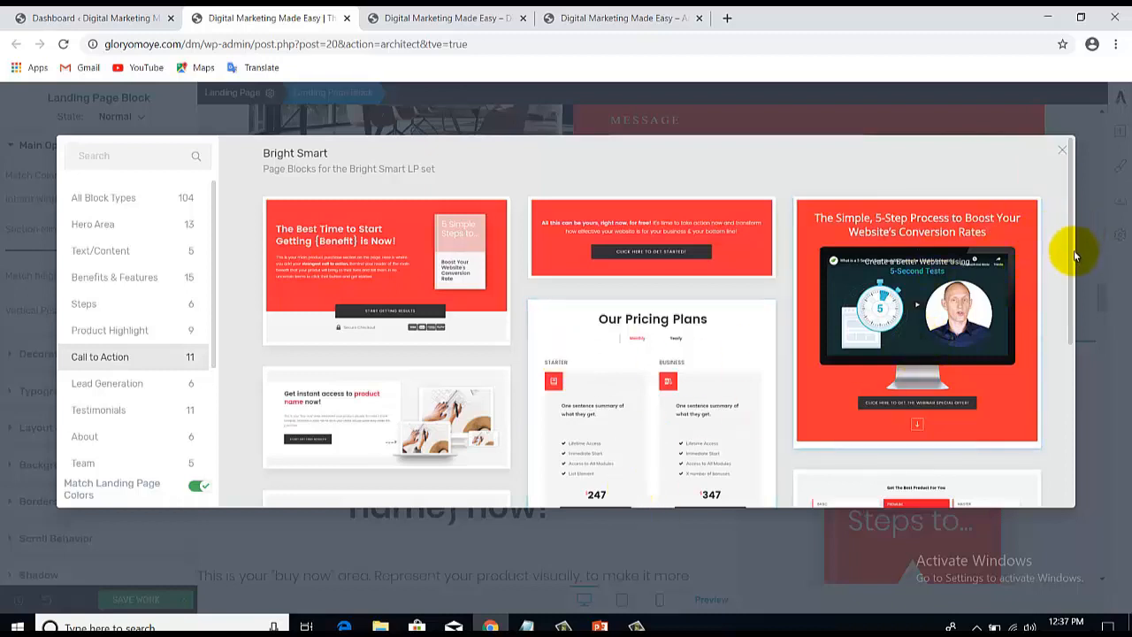
drag(1072, 263, 1080, 411)
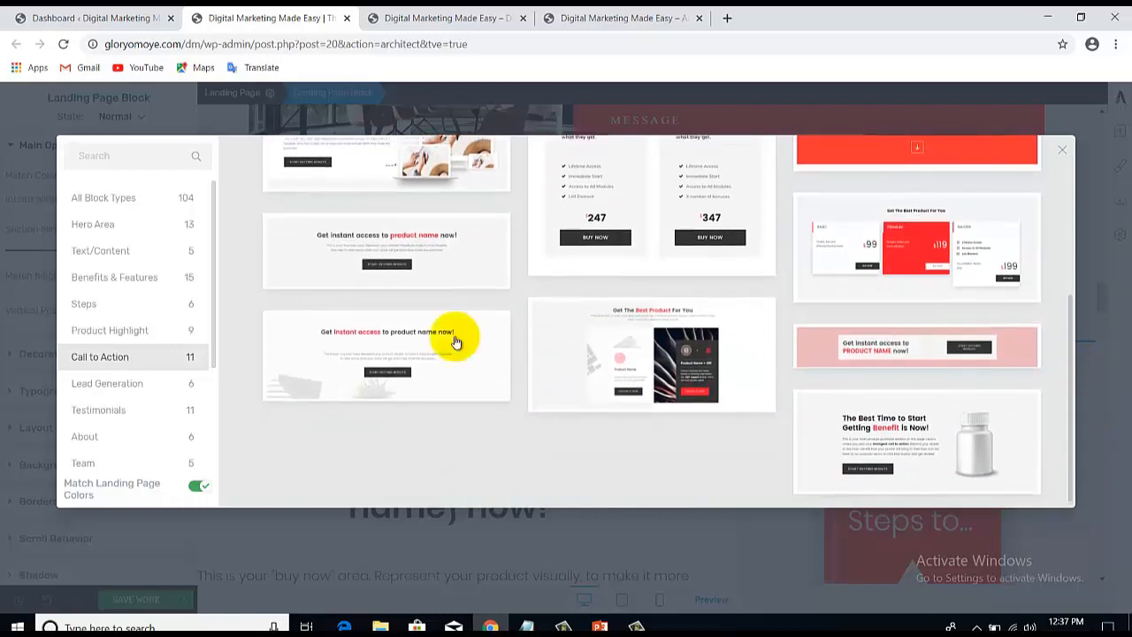
Browse the Lead Generation and Testimonials block categories
click(97, 389)
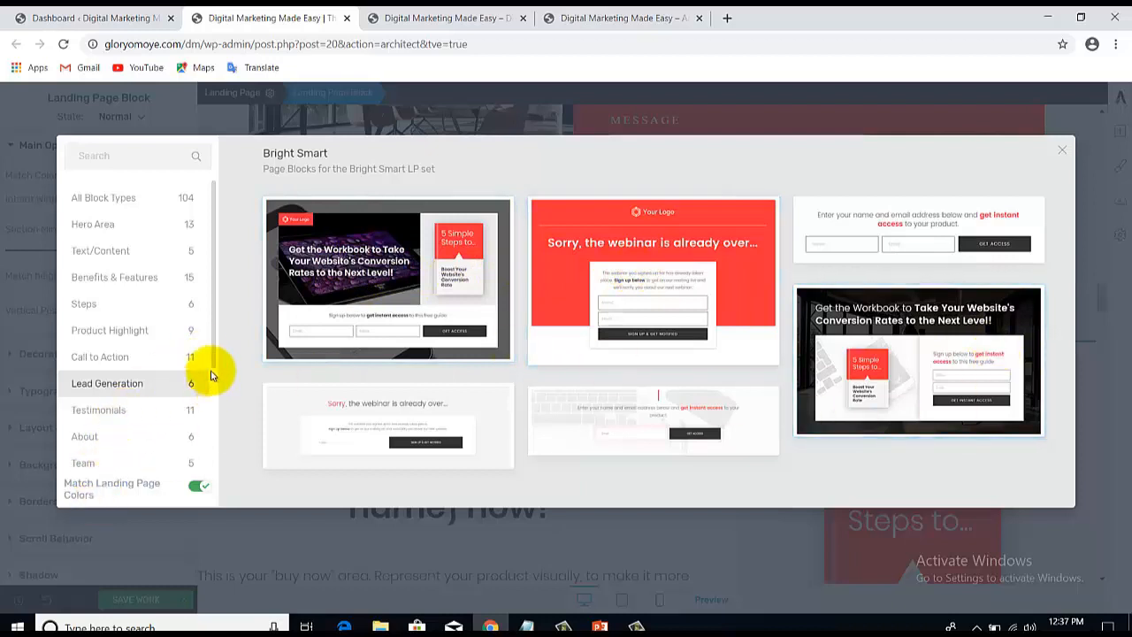
click(97, 412)
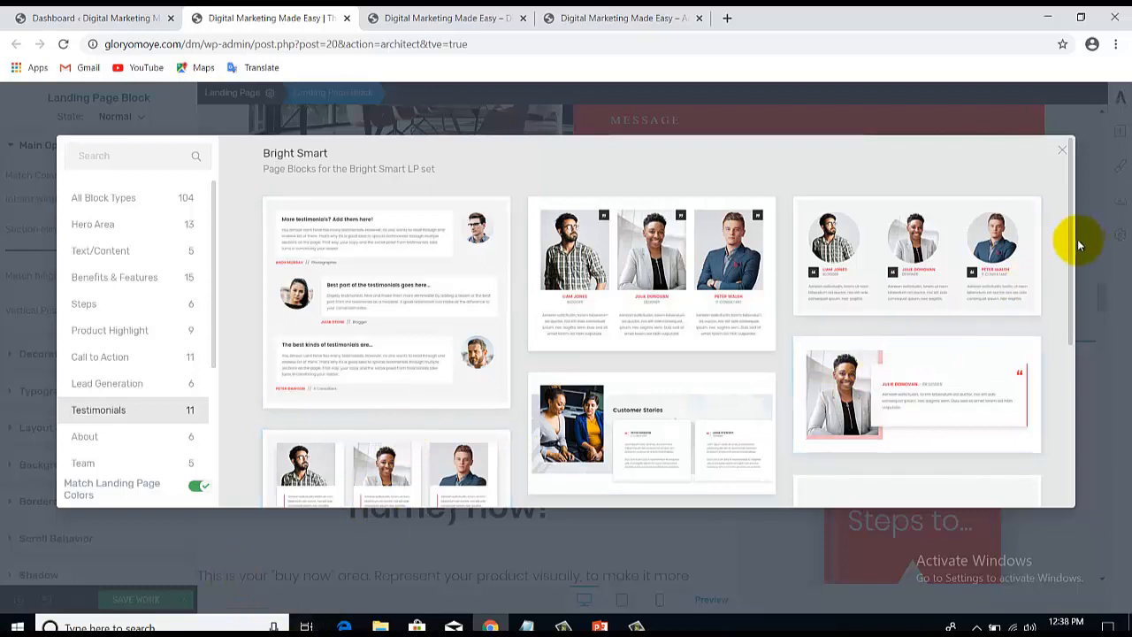
mouse_move(1070, 221)
mouse_down()
mouse_move(1072, 401)
mouse_move(1070, 214)
mouse_up()
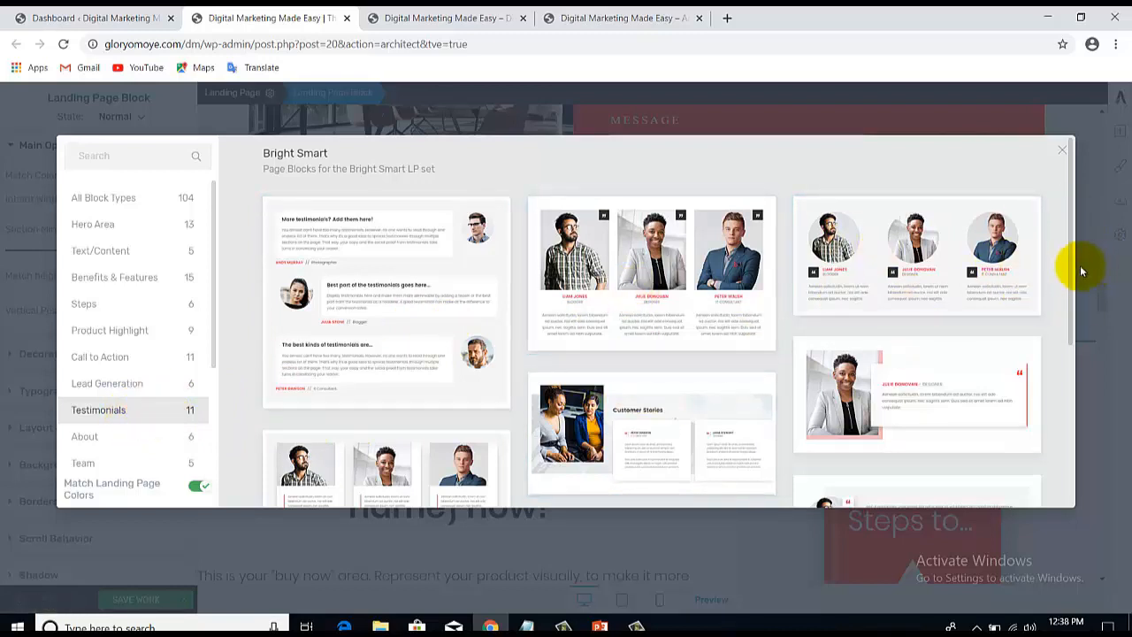
drag(1072, 279, 1073, 233)
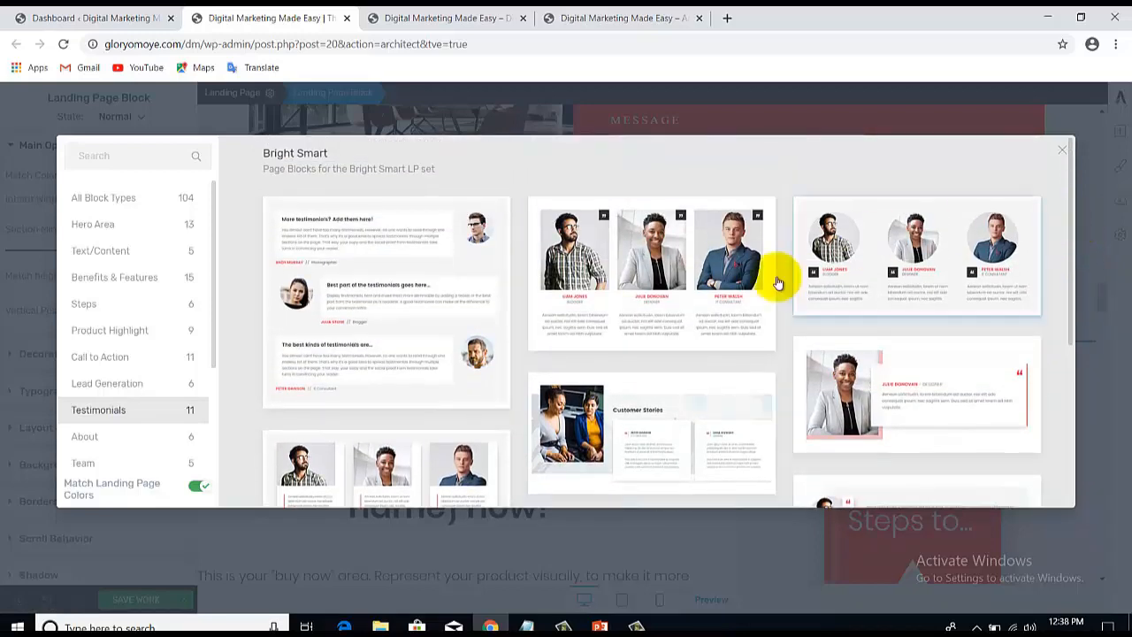
Browse the About, Team, Statistics and Contact block categories
drag(212, 344, 215, 468)
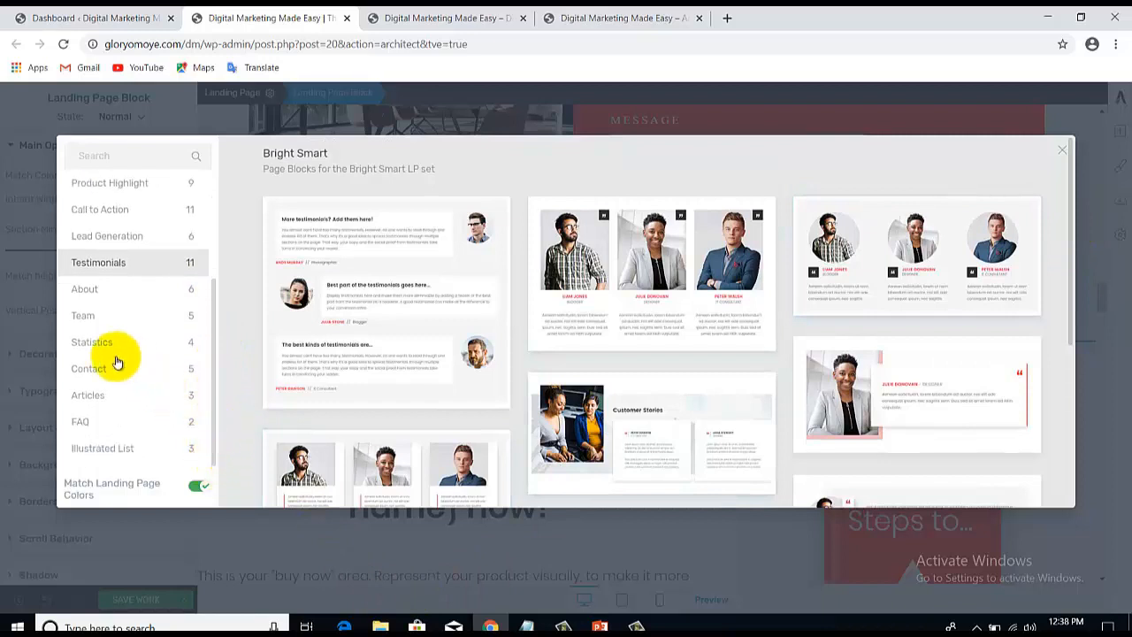
click(89, 290)
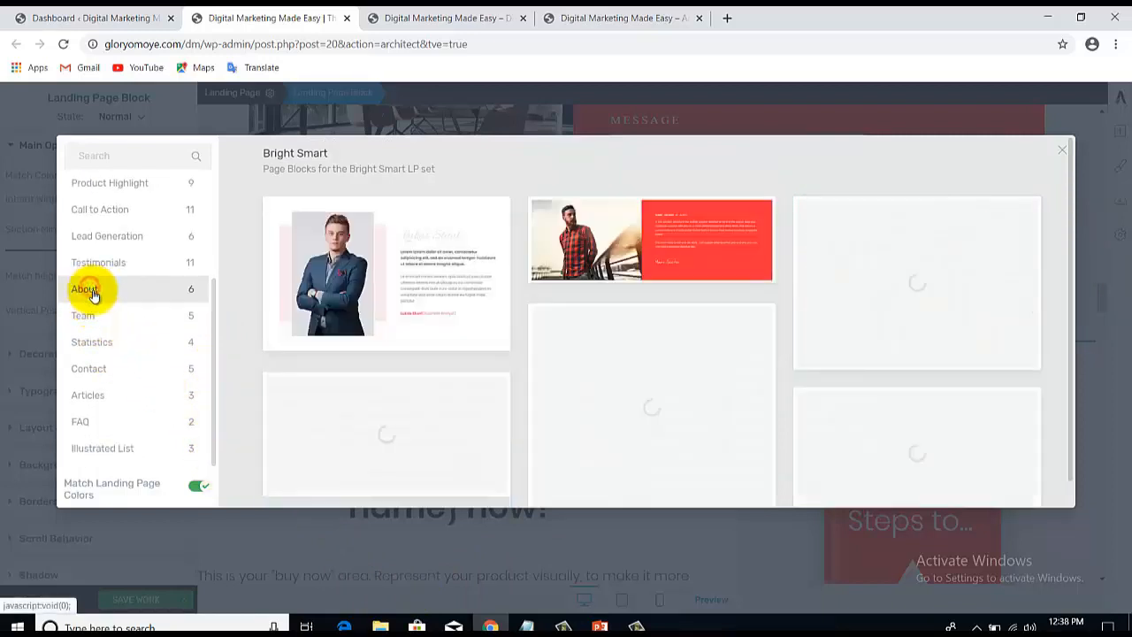
click(93, 317)
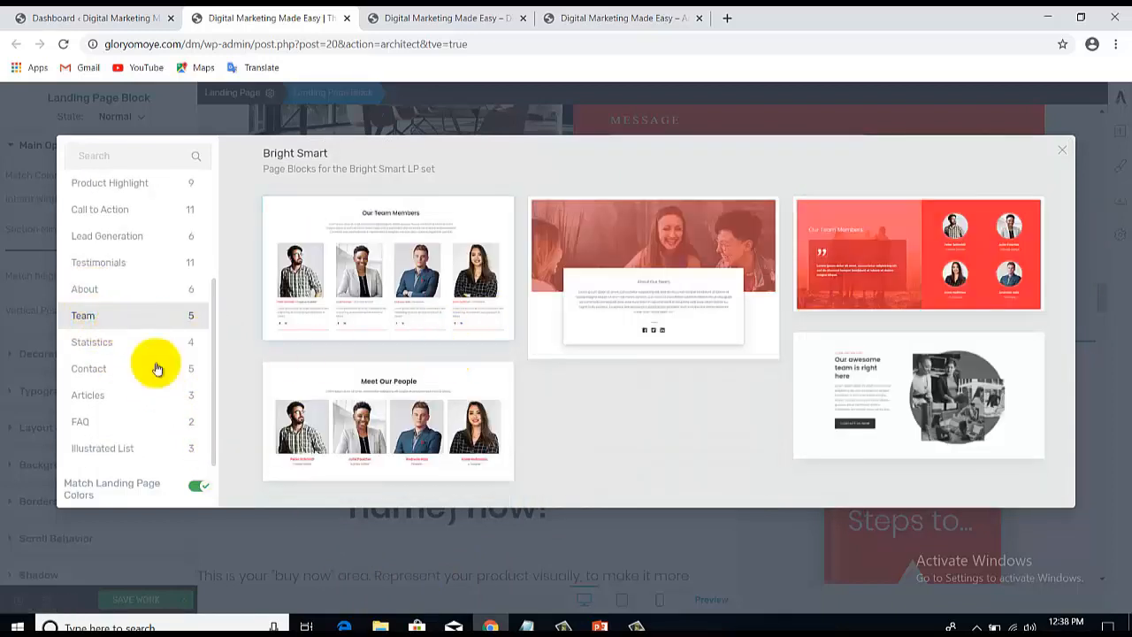
click(104, 344)
click(117, 375)
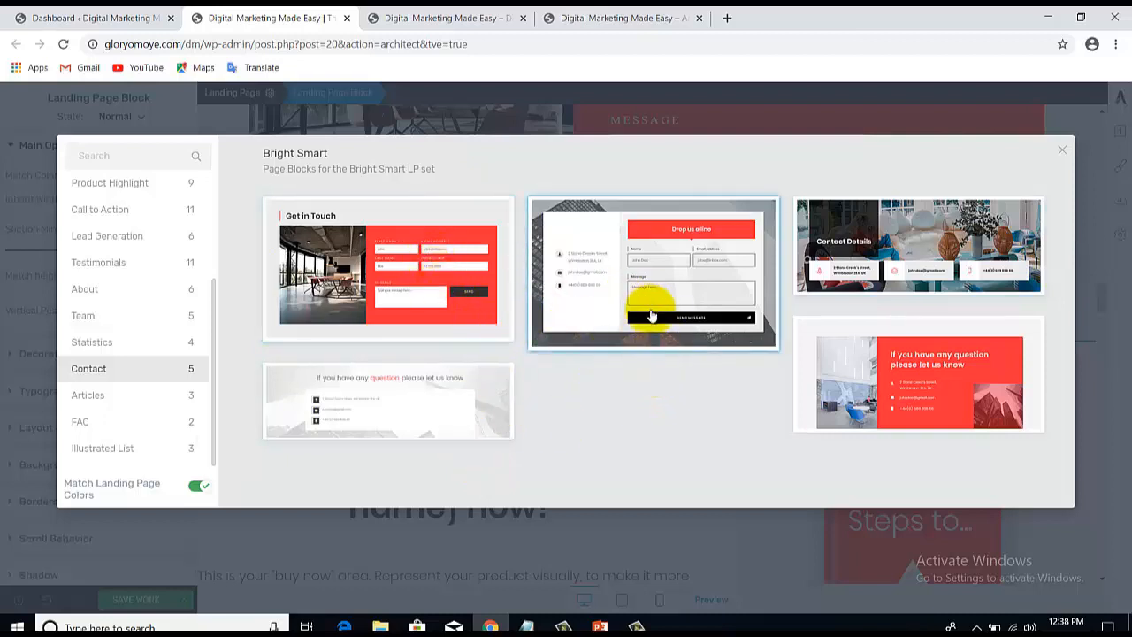
Check the published Digital Marketing Made Easy page, return to the editor and close the block library
click(478, 18)
drag(1128, 509, 808, 68)
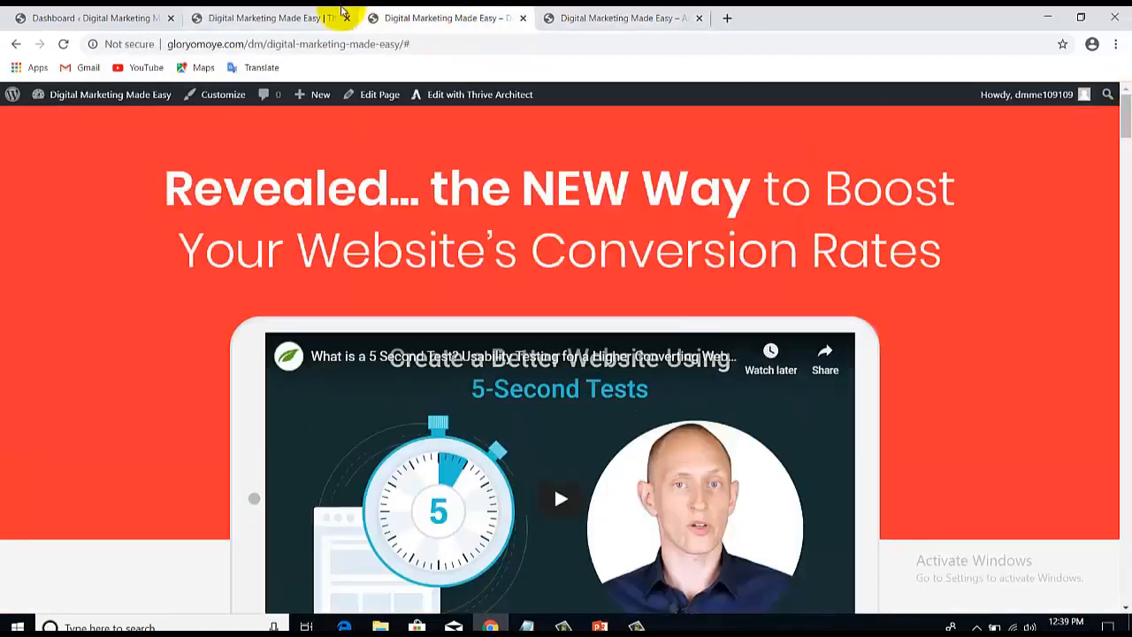
click(341, 18)
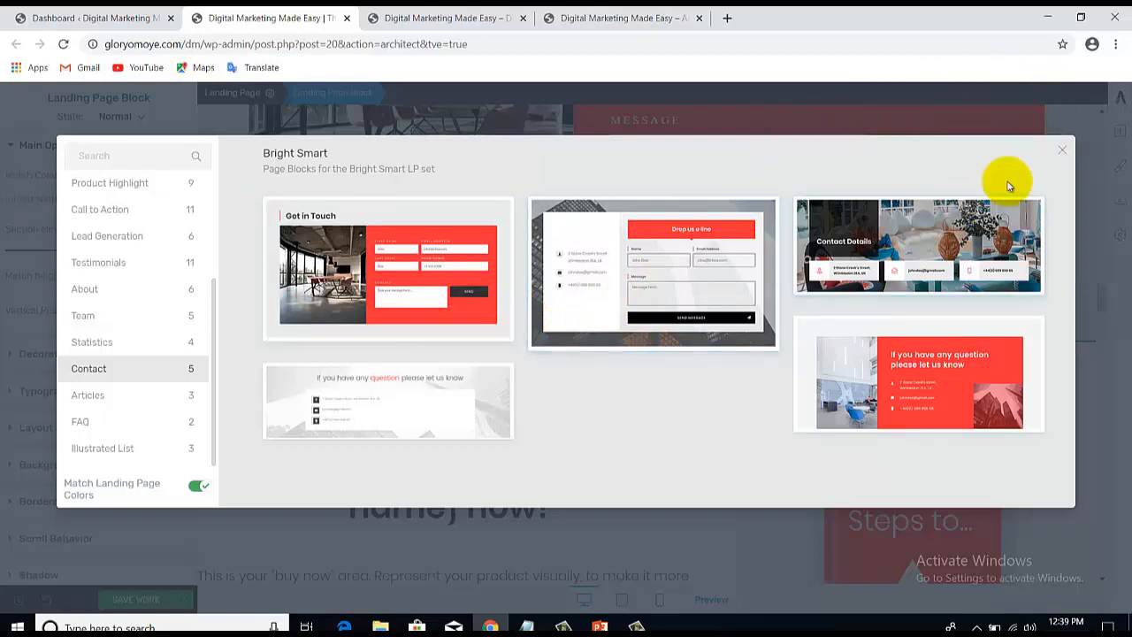
click(1063, 156)
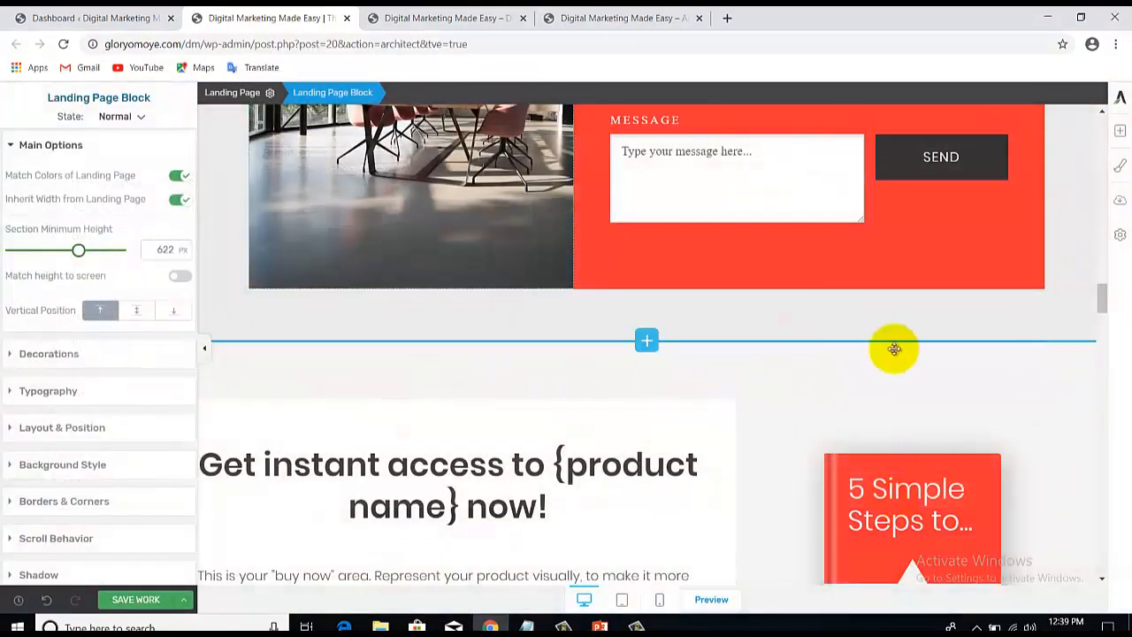
Insert the three-person "More testimonials? Add them here!" testimonials block between the "Get in Touch" and "Get instant access" sections
click(653, 339)
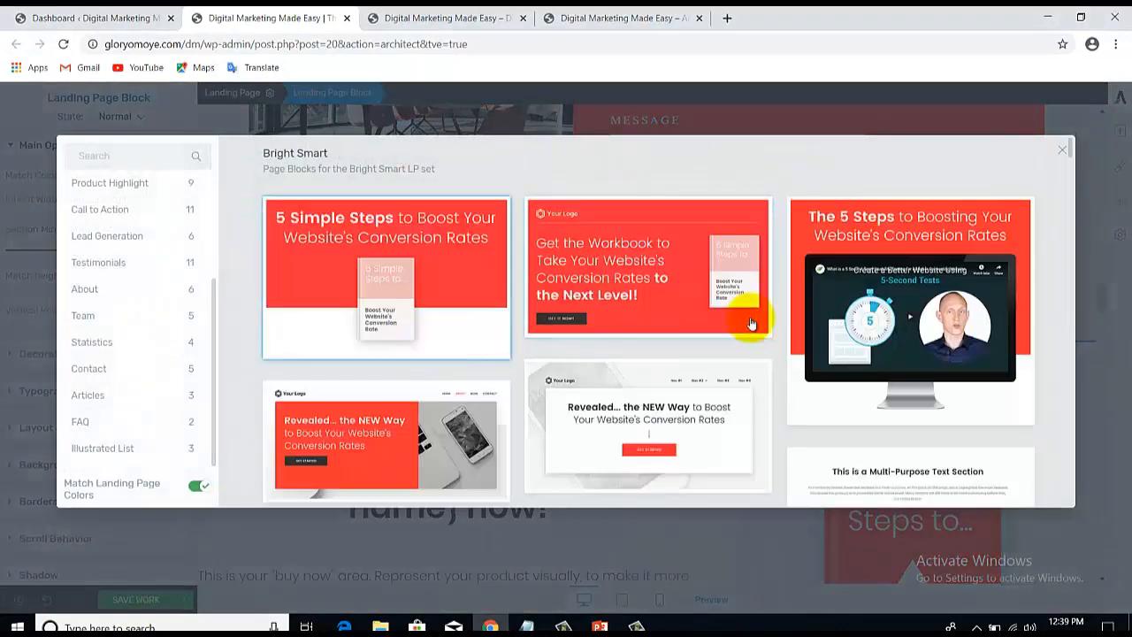
click(170, 423)
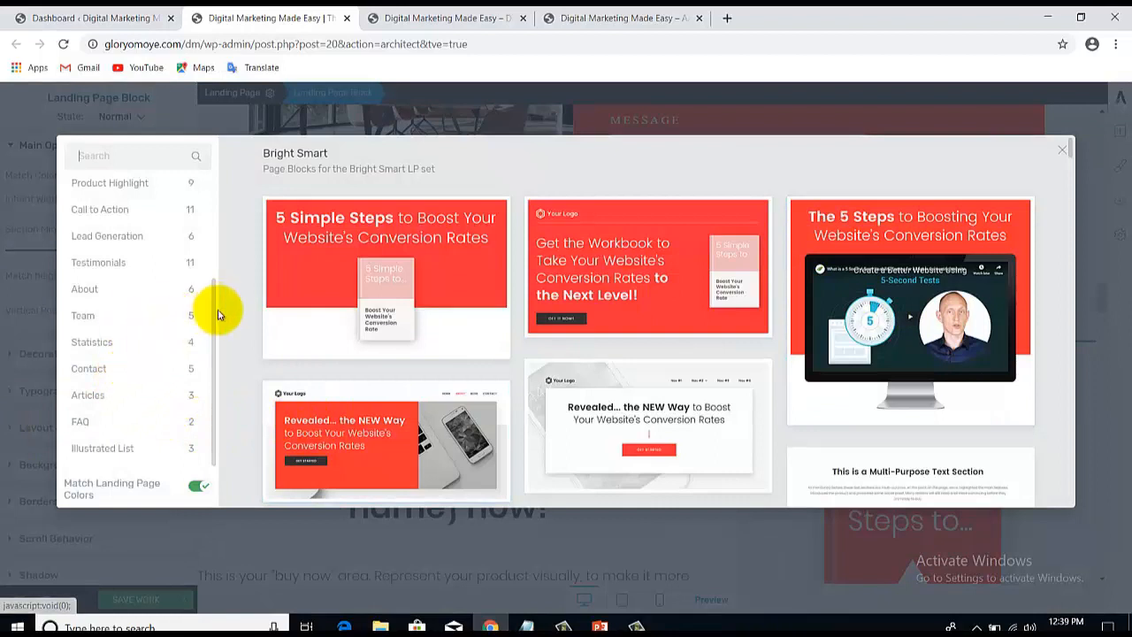
click(133, 264)
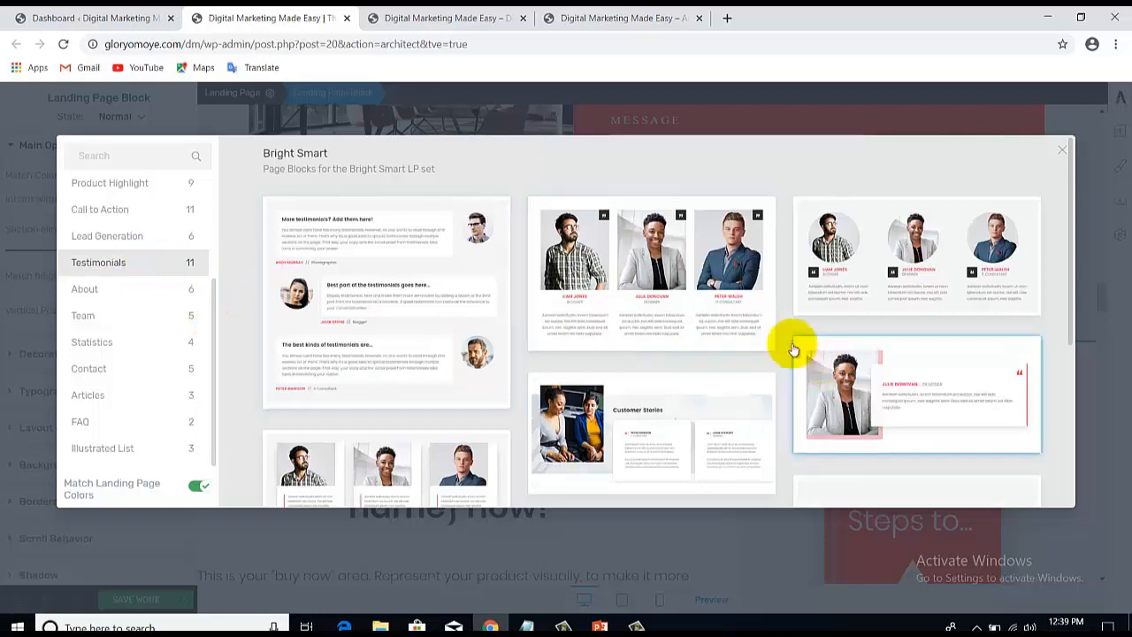
click(448, 301)
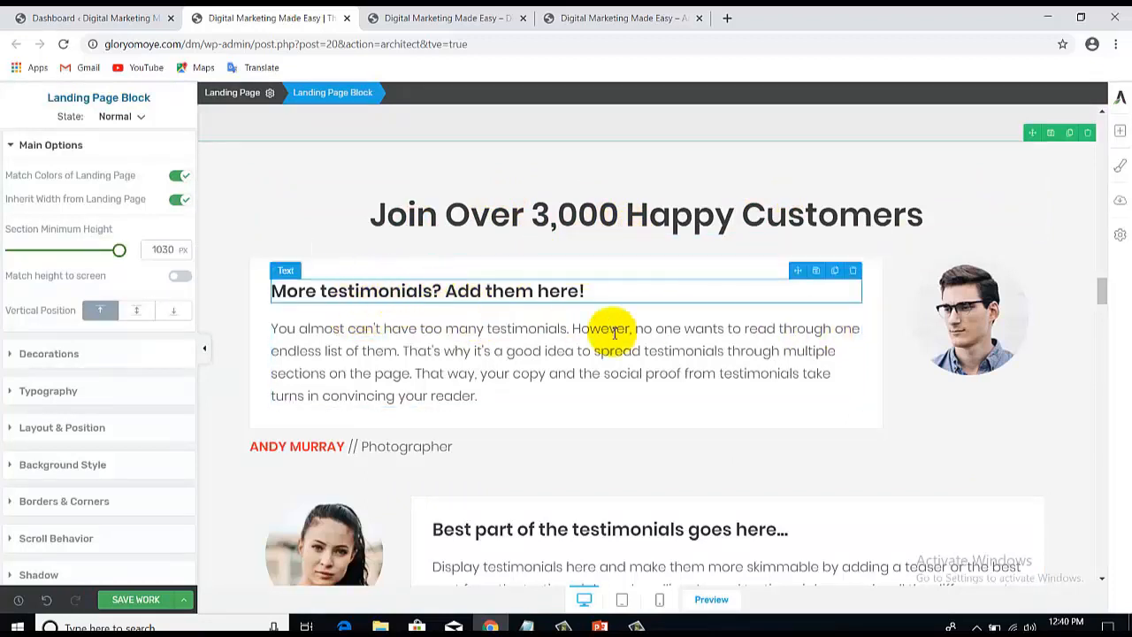
Inspect the first testimonial's paragraph and photo settings and review the remaining testimonials in the new block
click(448, 341)
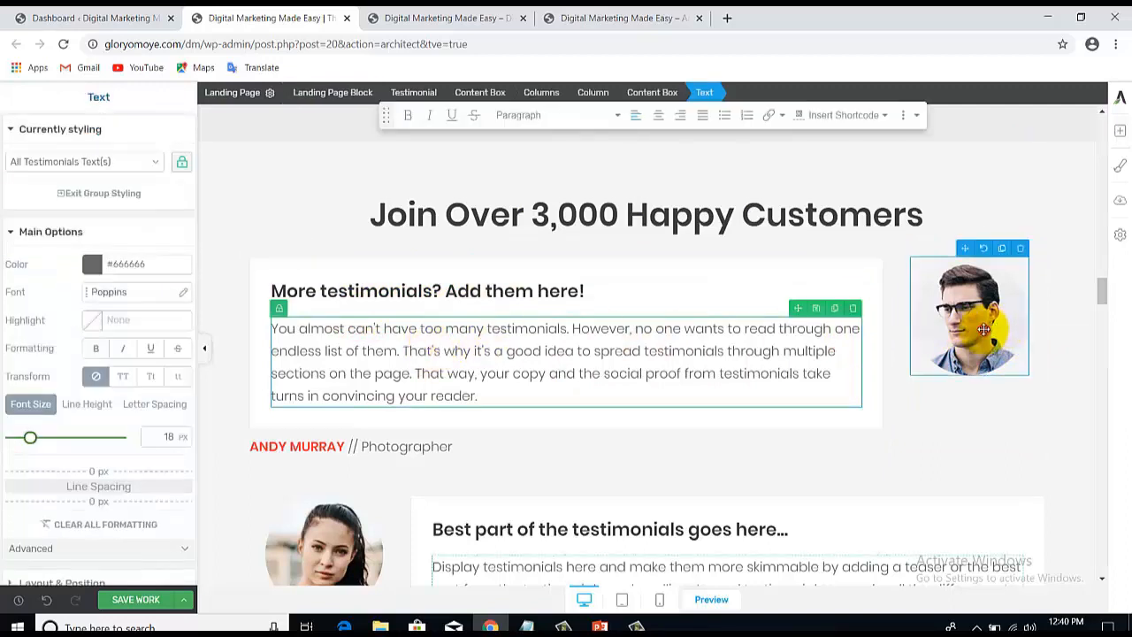
click(983, 329)
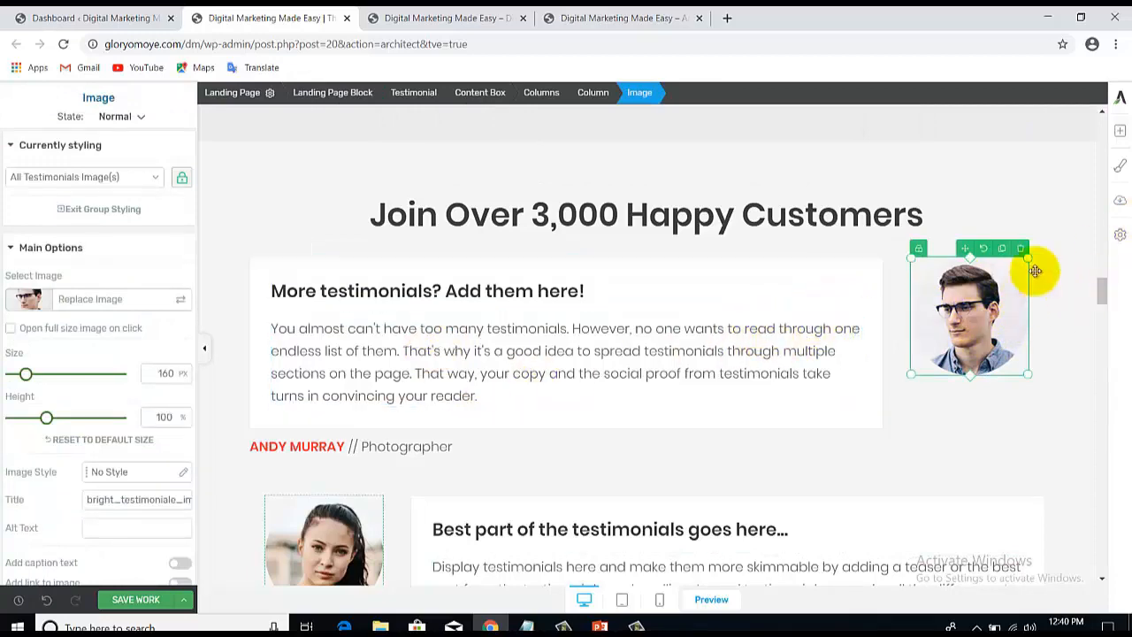
scroll(1104, 291, down, 5)
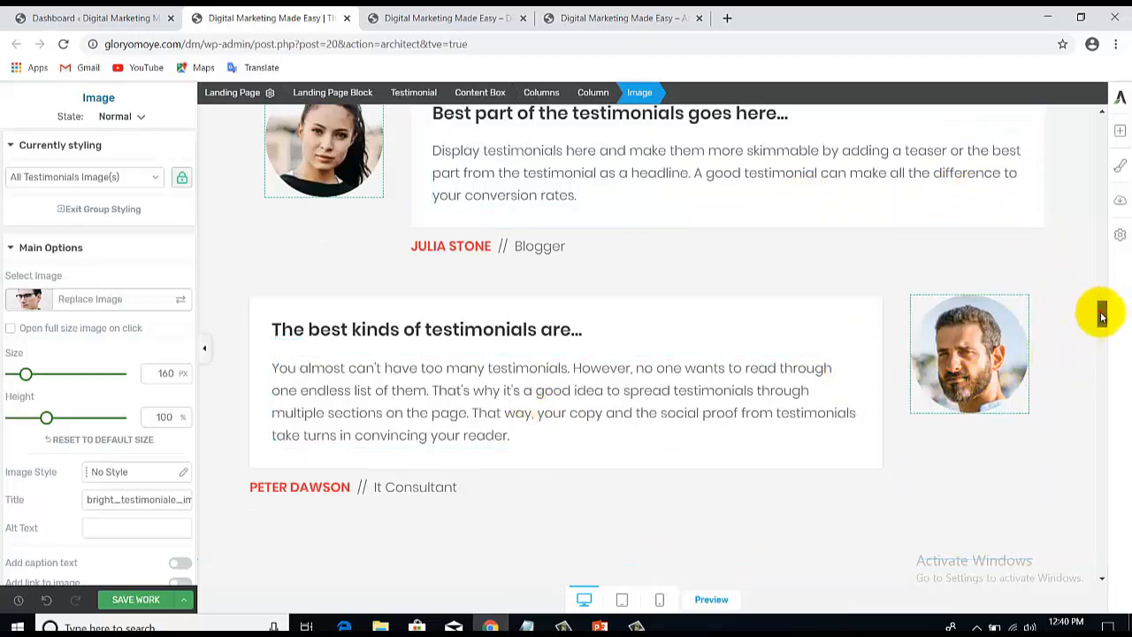
Insert the "The Best Time to Start Getting {Benefit} is Now!" Call to Action block directly above the "What our customers are saying:" section
scroll(1101, 315, down, 4)
scroll(1103, 330, up, 5)
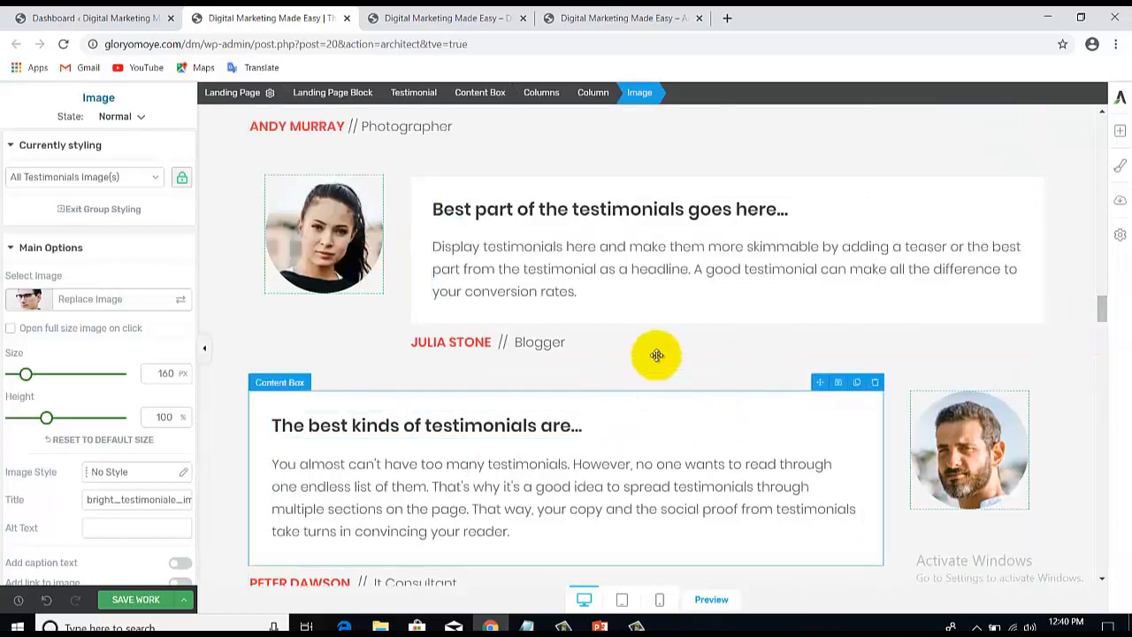
drag(1101, 301, 1099, 348)
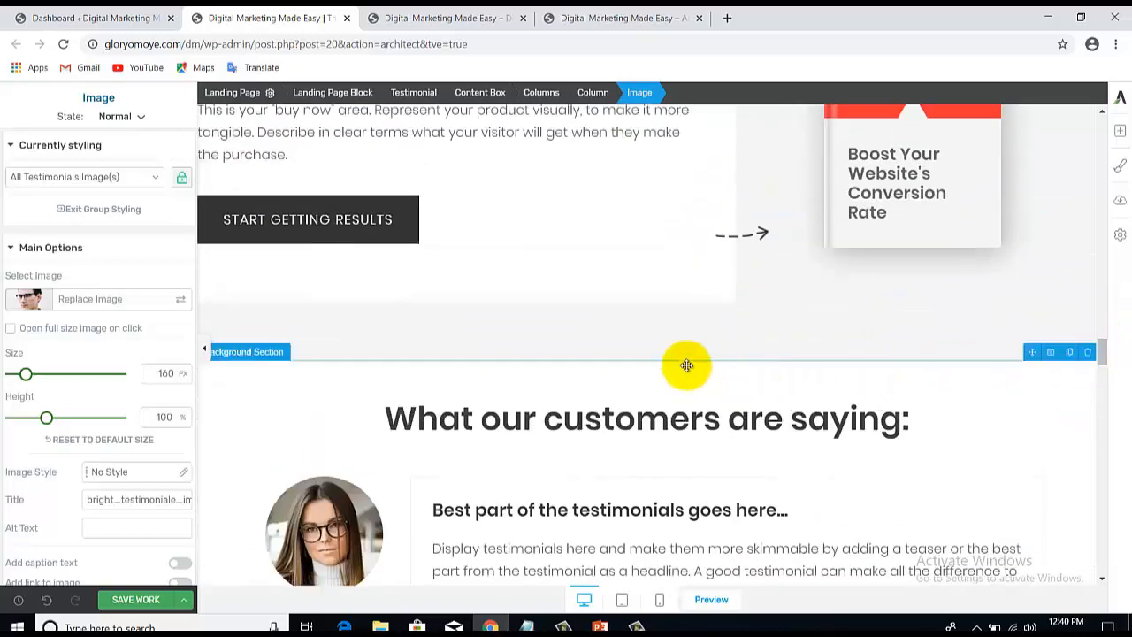
click(638, 358)
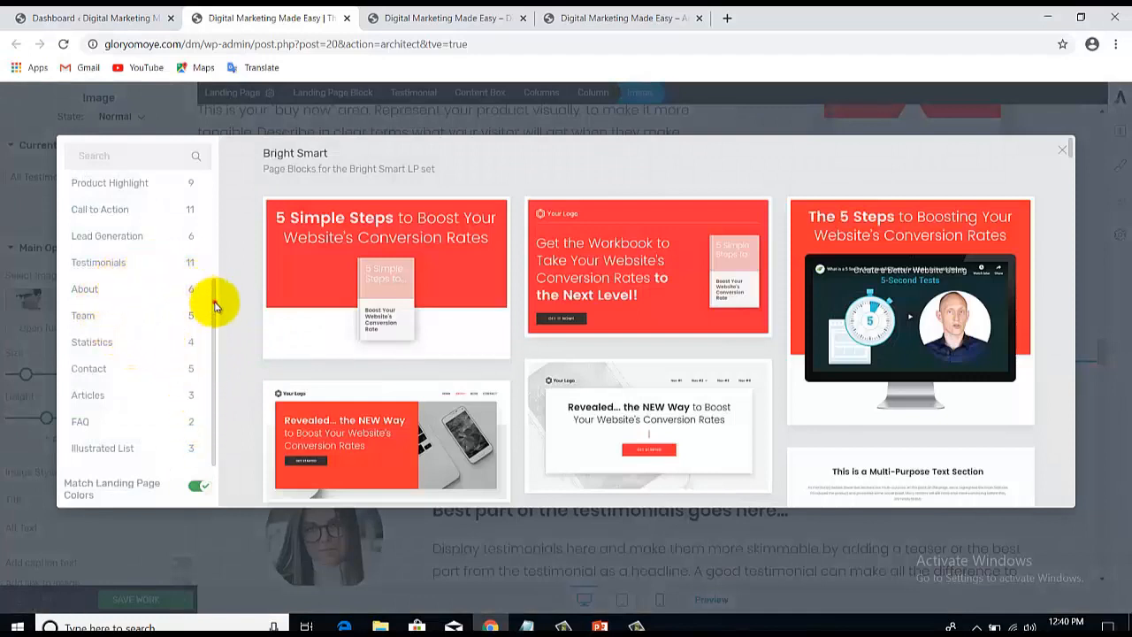
scroll(214, 306, up, 3)
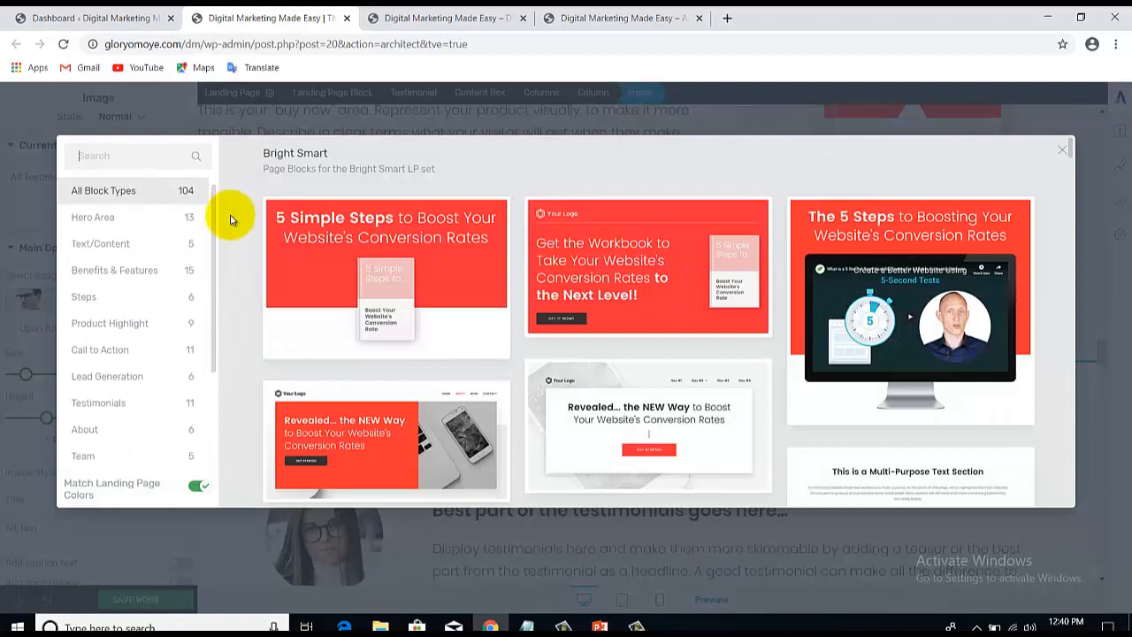
click(113, 349)
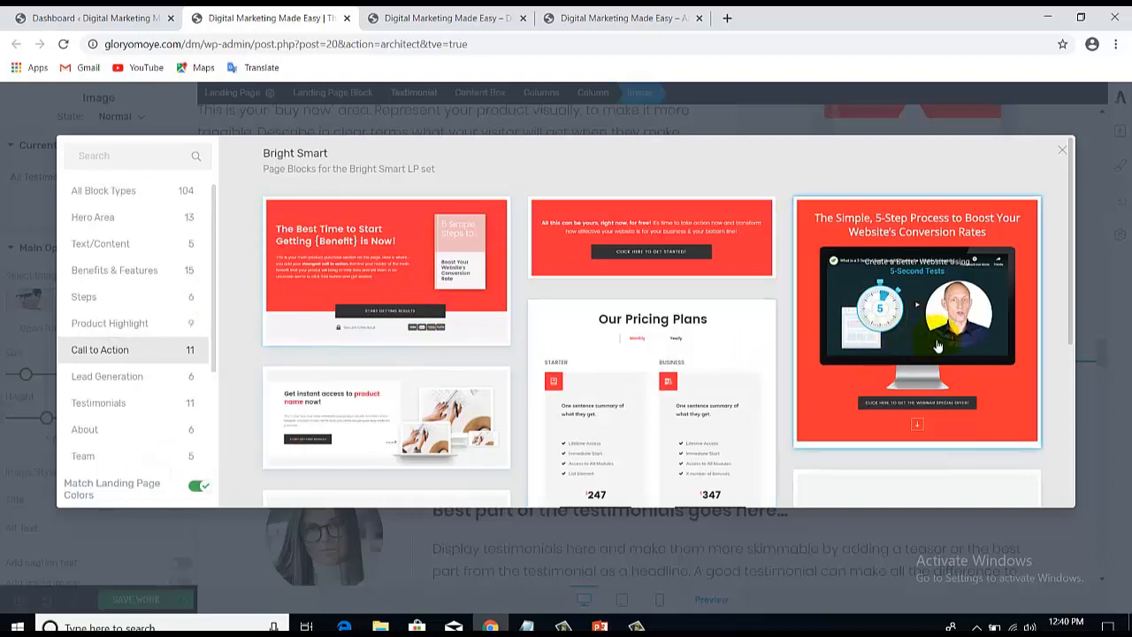
drag(1071, 304, 1094, 272)
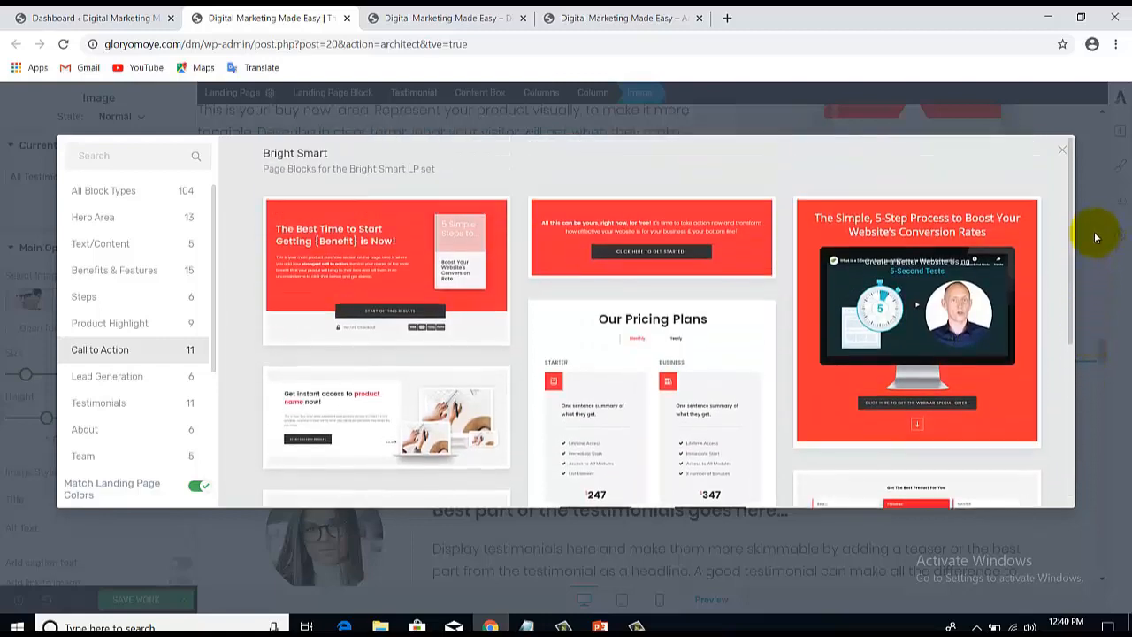
click(389, 298)
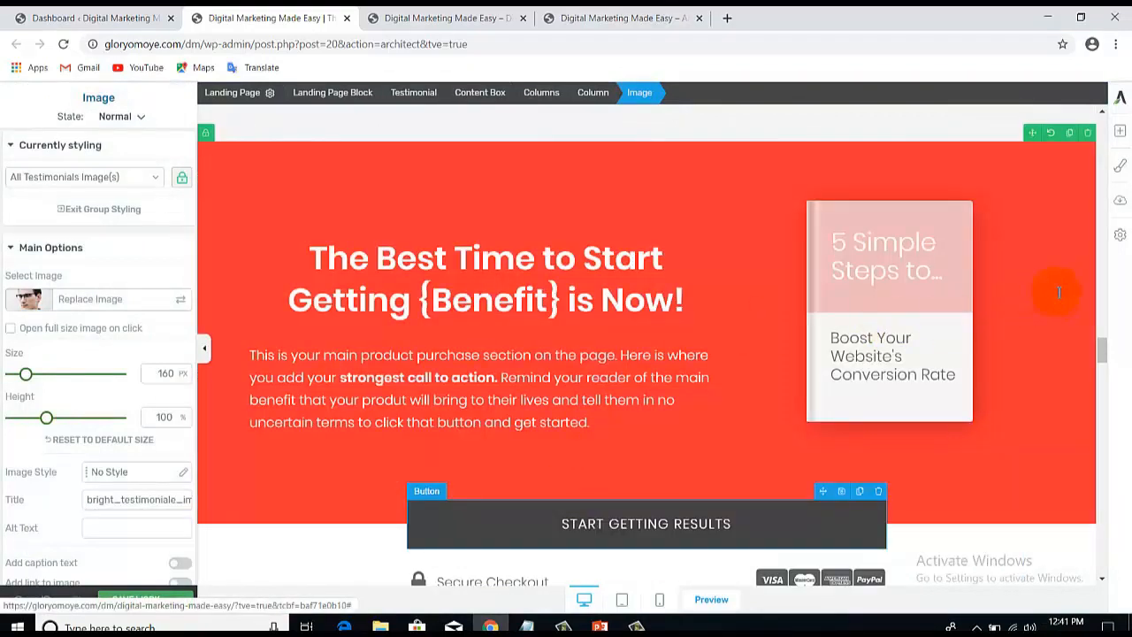
Inspect the new call-to-action block's section options and the text settings of its "The Best Time to Start" heading
click(1058, 292)
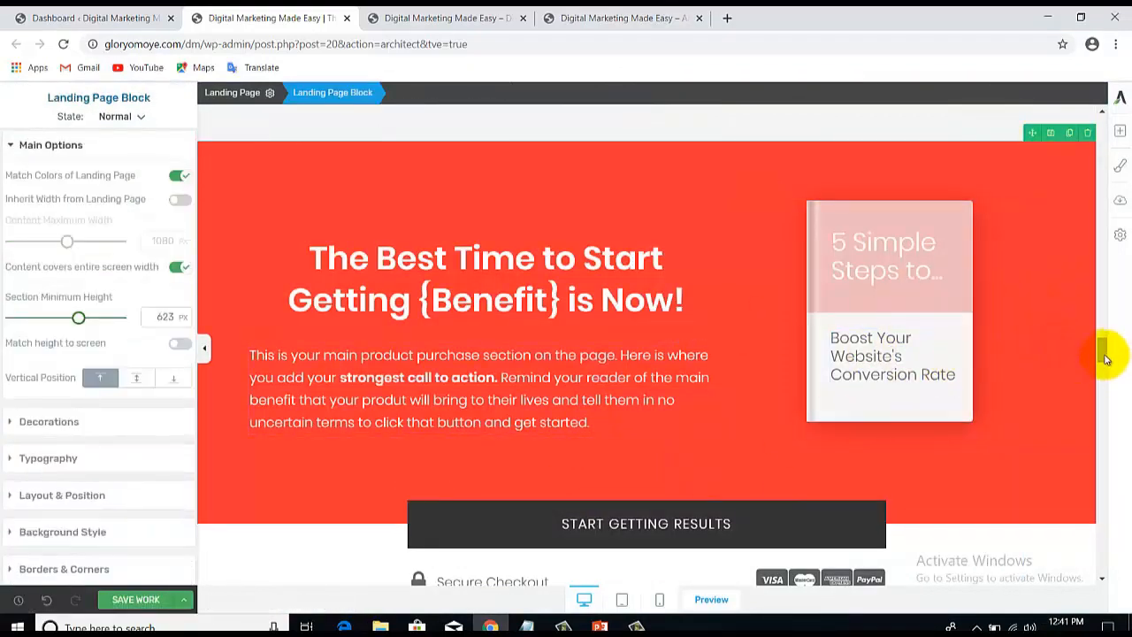
drag(1103, 360, 1104, 363)
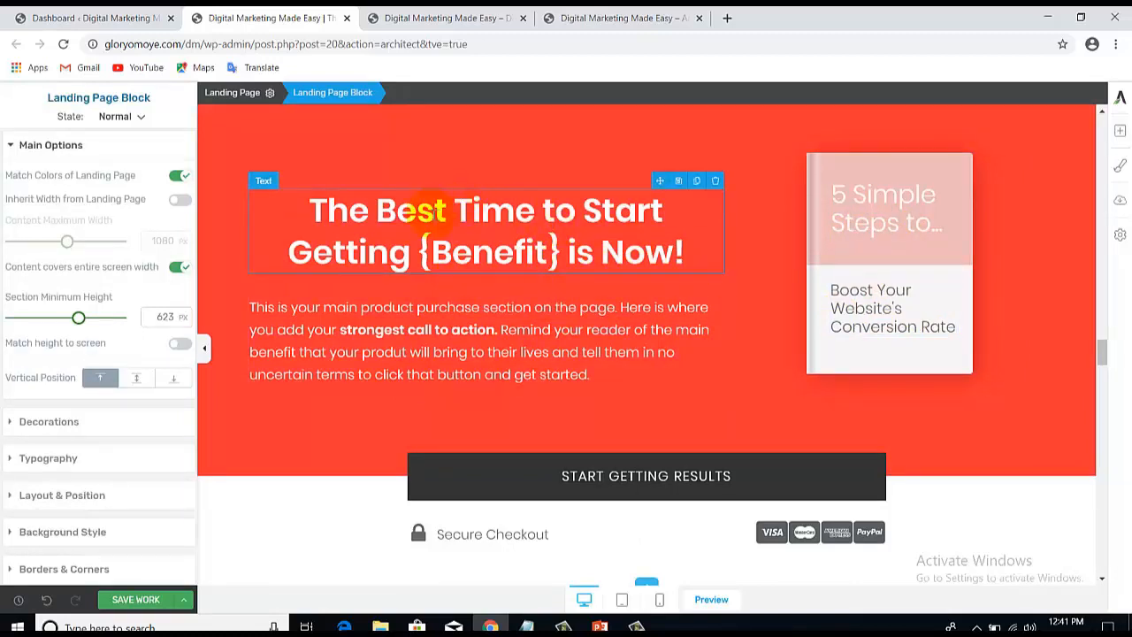
click(507, 267)
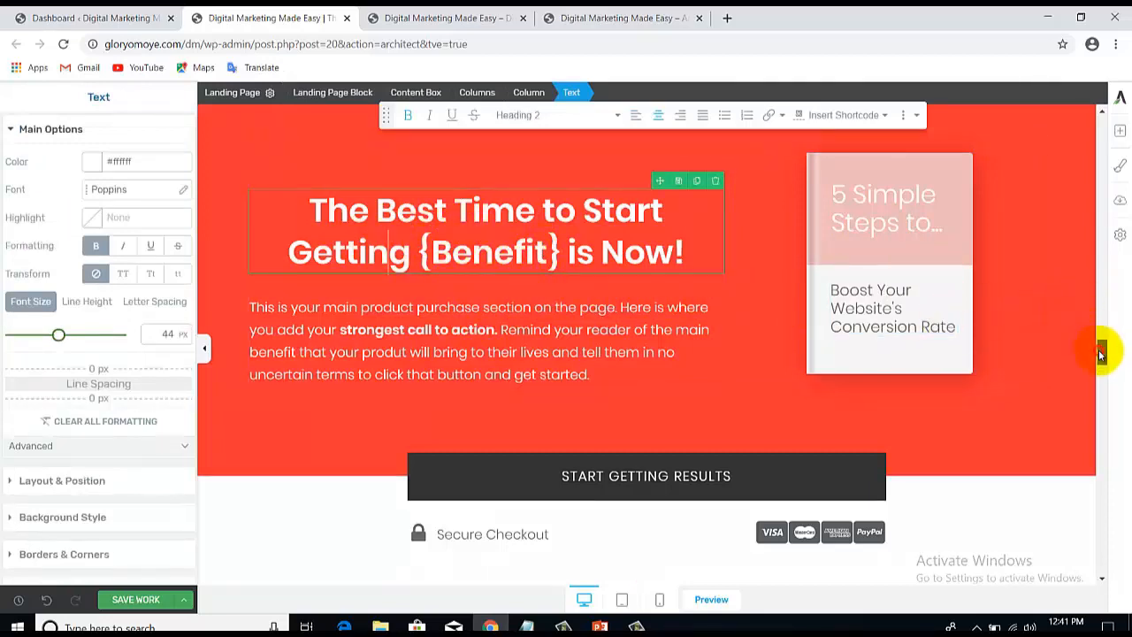
scroll(1101, 357, down, 3)
scroll(1101, 357, up, 4)
scroll(1101, 357, down, 2)
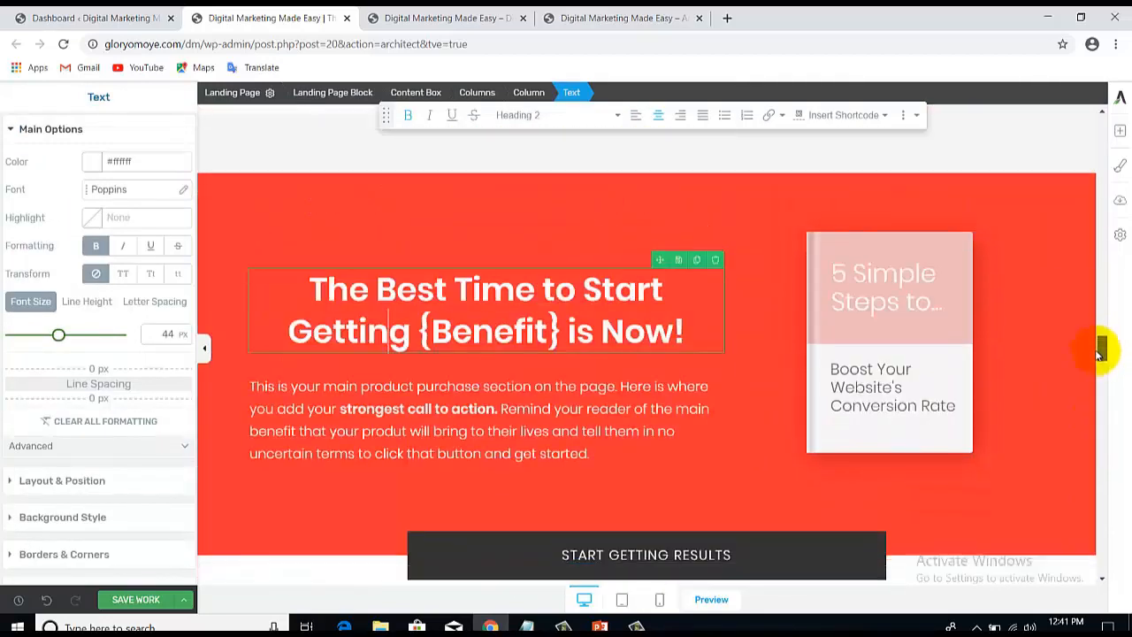
Inspect the "START GETTING RESULTS" button's style and link settings in the call-to-action block, and return to the page's hero section
scroll(1101, 354, down, 2)
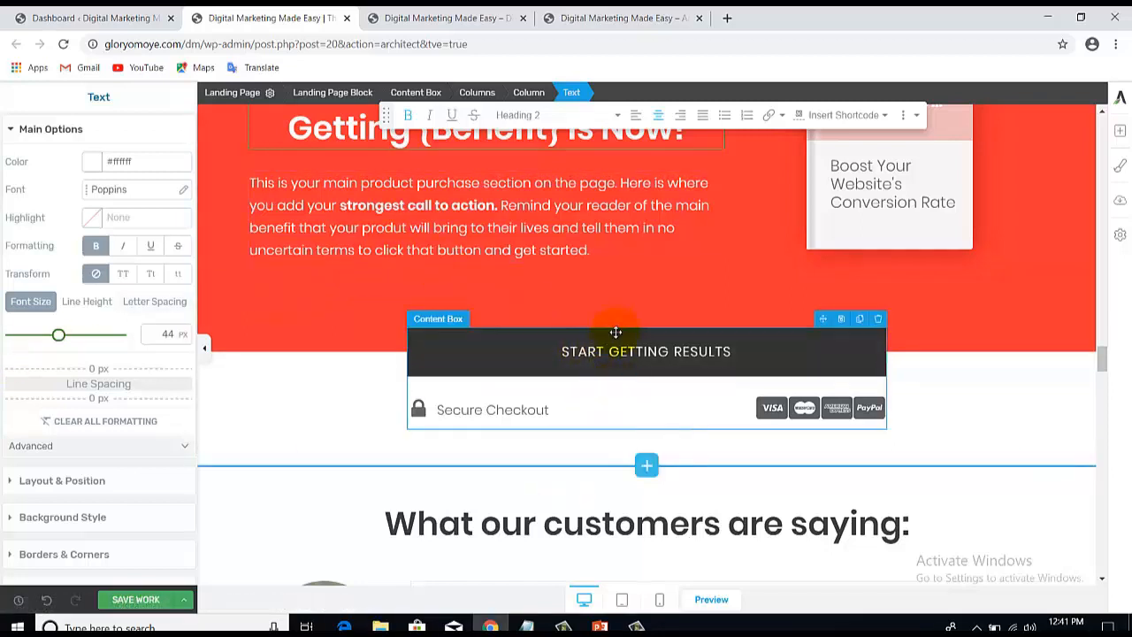
click(528, 373)
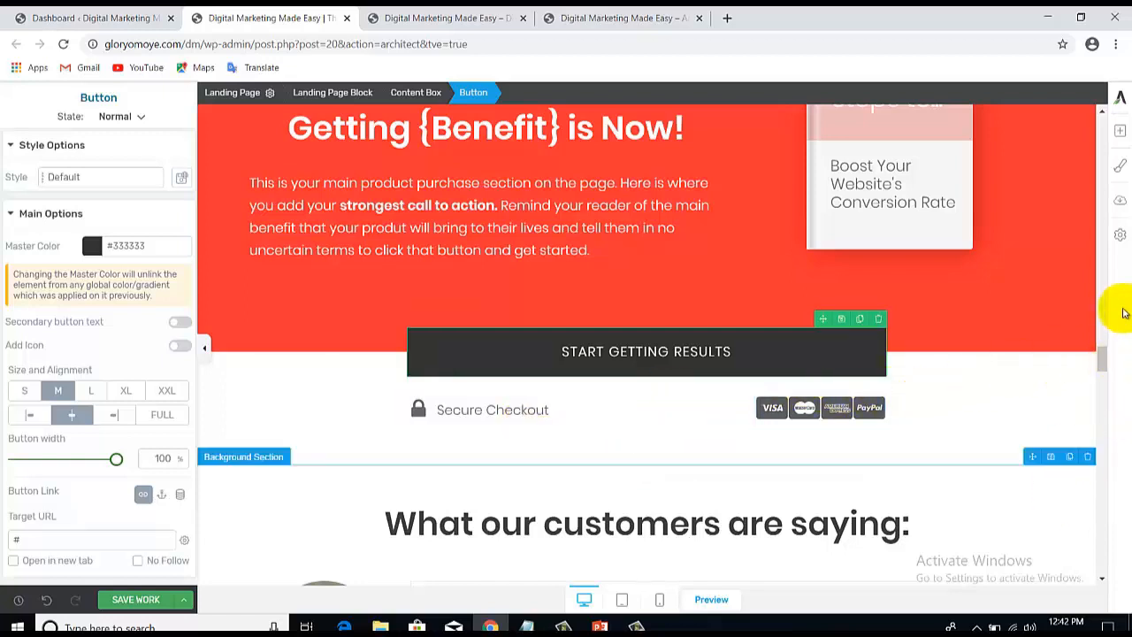
drag(1101, 367, 1061, 124)
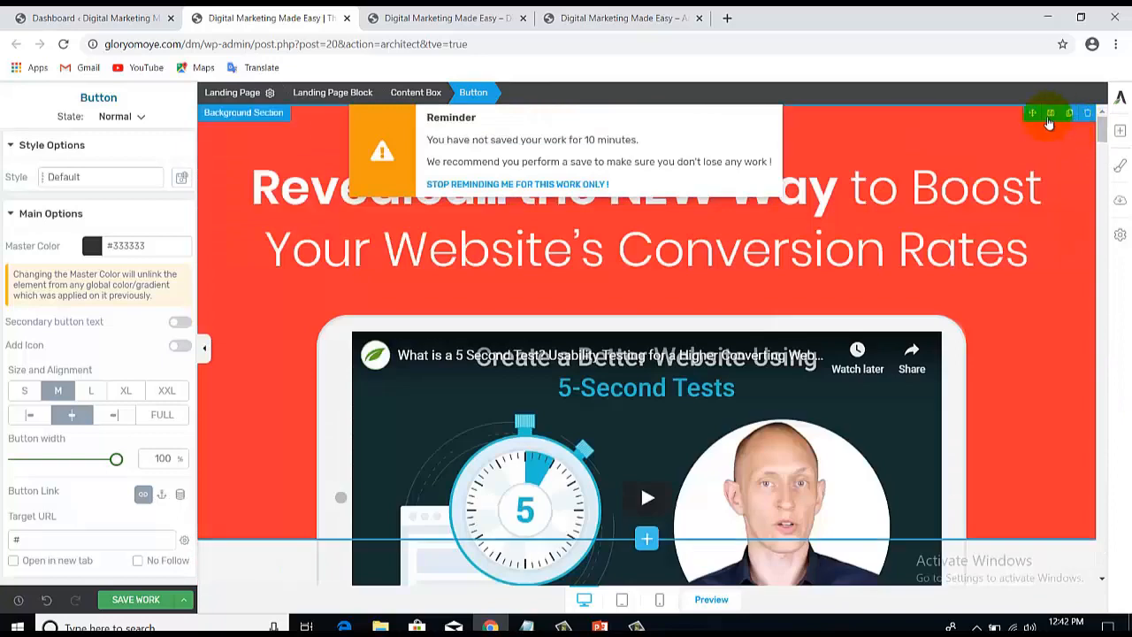